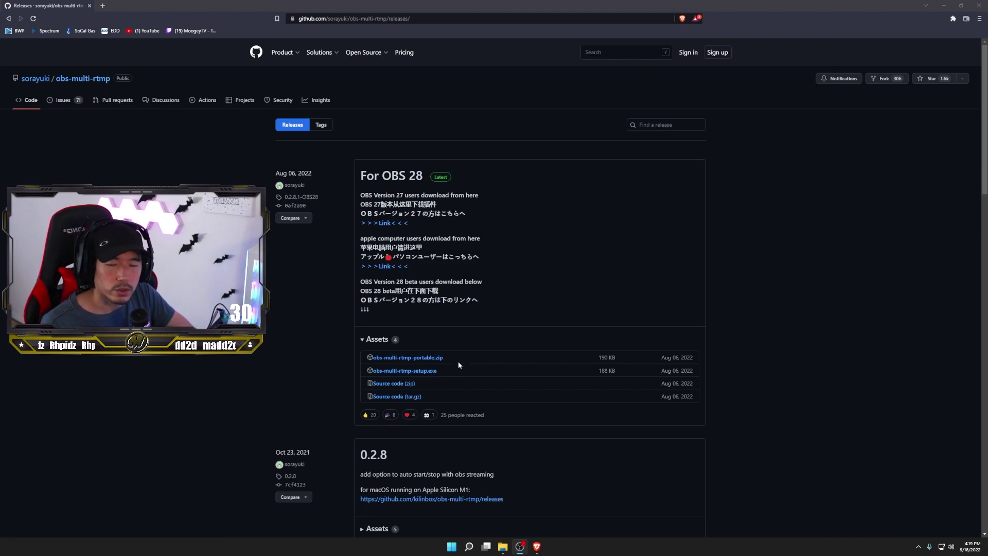
# Download obs-multi-rtmp-portable.zip from the For OBS 28 release assets.
pyautogui.click(456, 362)
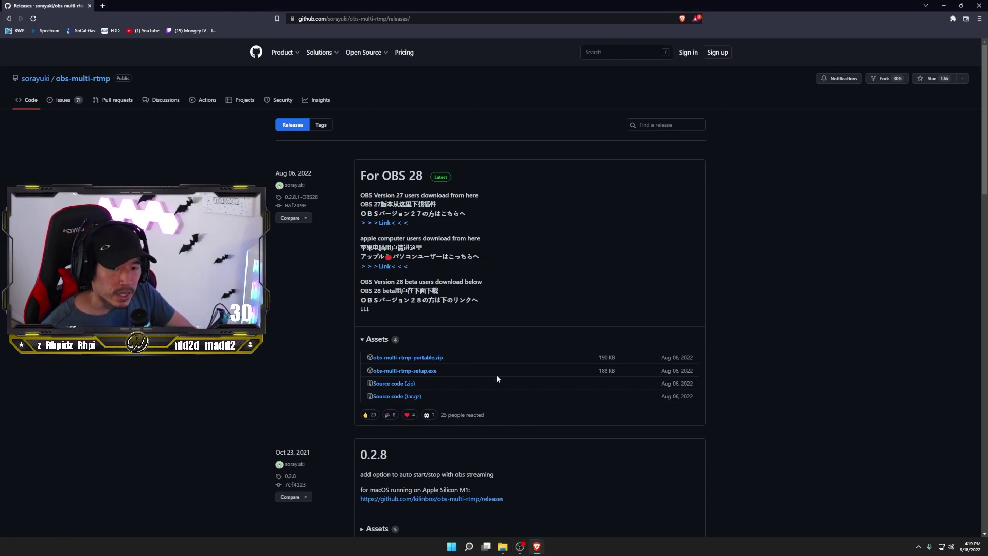
pyautogui.click(429, 358)
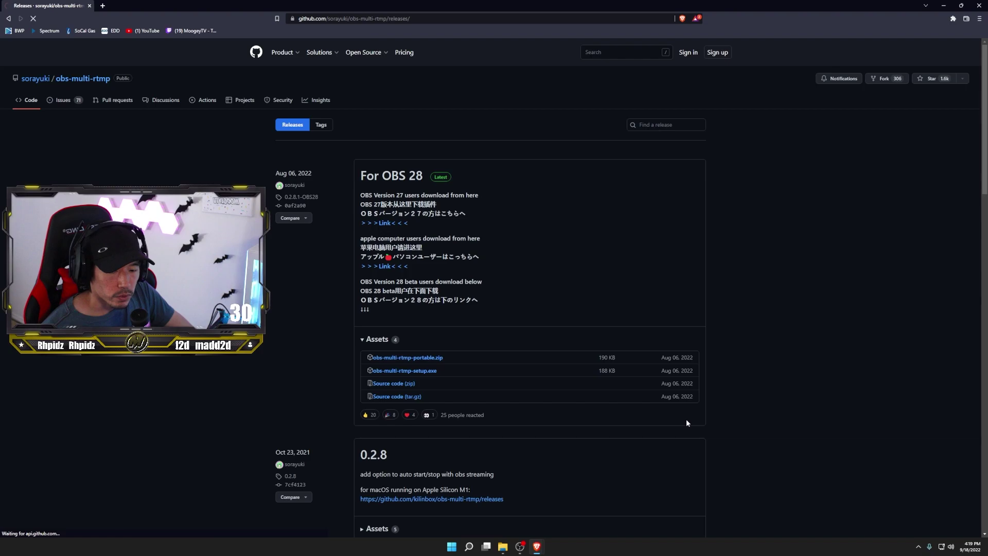
# Save the plugin zip and extract it into Downloads, skipping replacement of existing files.
pyautogui.click(922, 523)
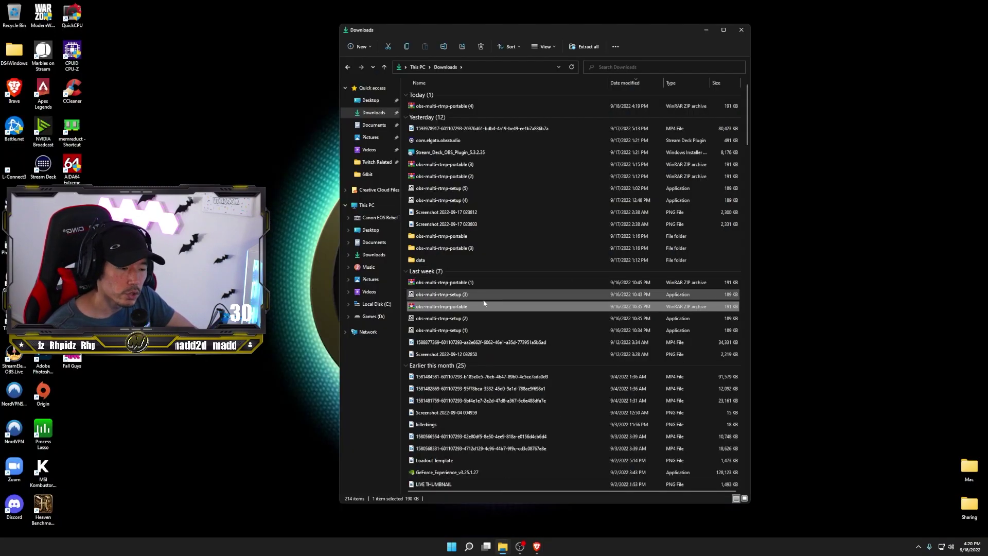
pyautogui.rightClick(445, 309)
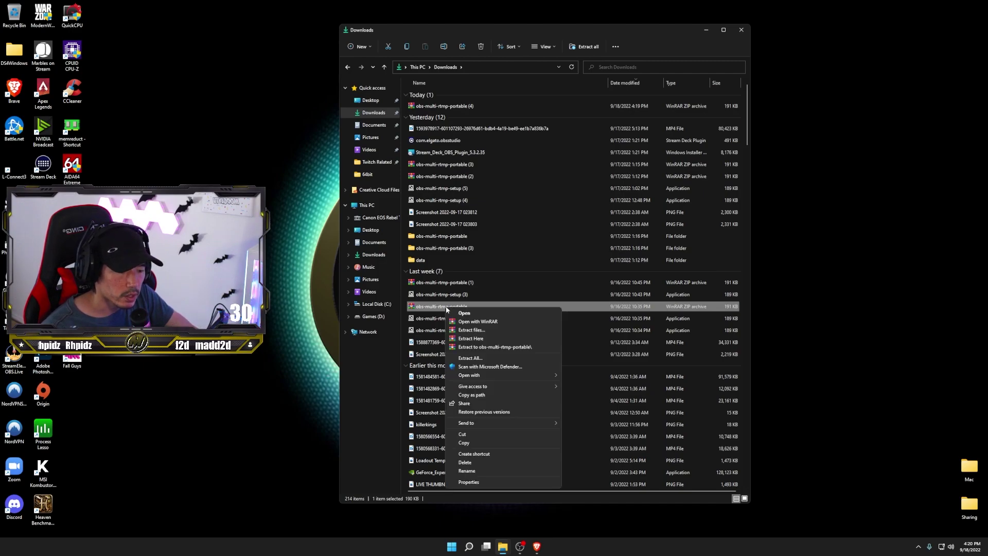
pyautogui.click(469, 338)
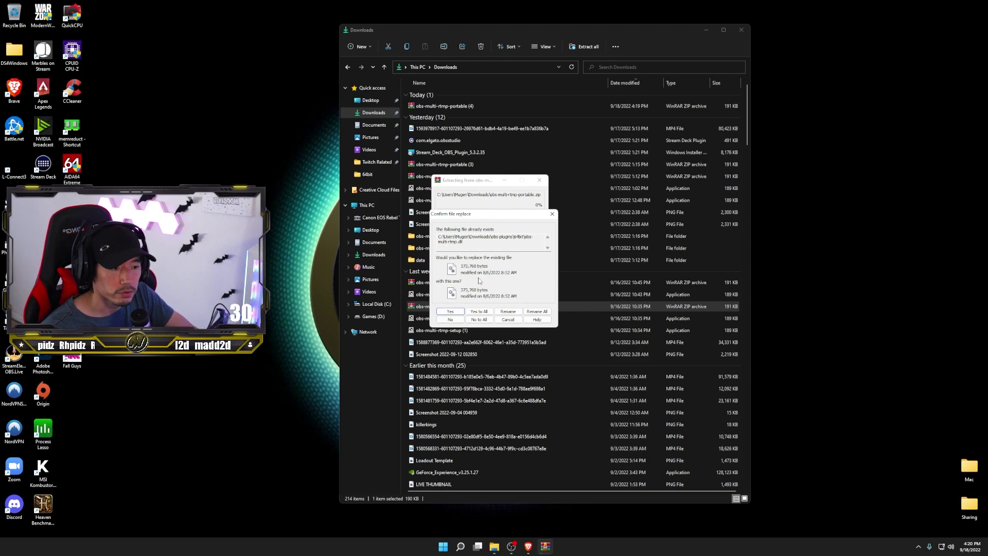
pyautogui.click(504, 320)
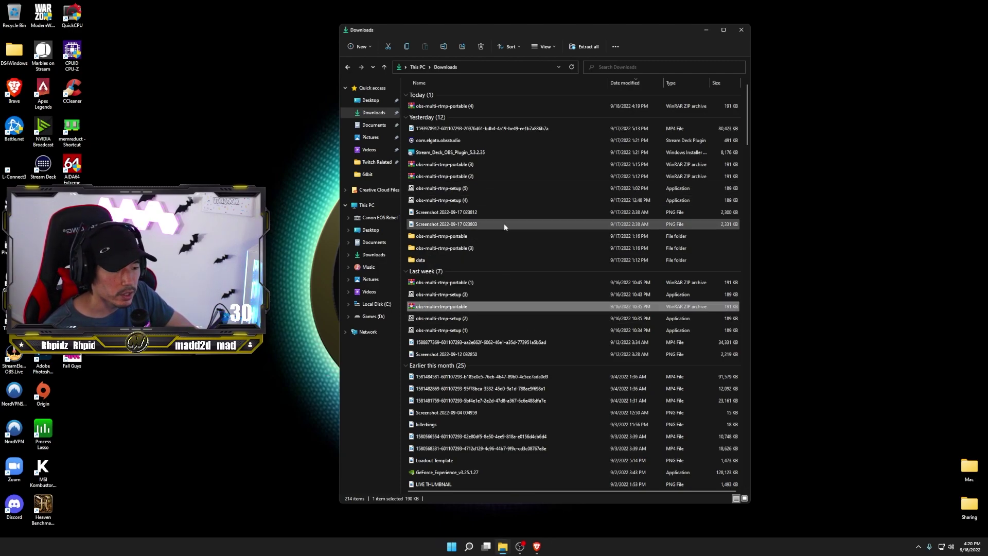
# Open the obs-multi-rtmp-portable folder in two Explorer windows placed side by side.
pyautogui.doubleClick(474, 236)
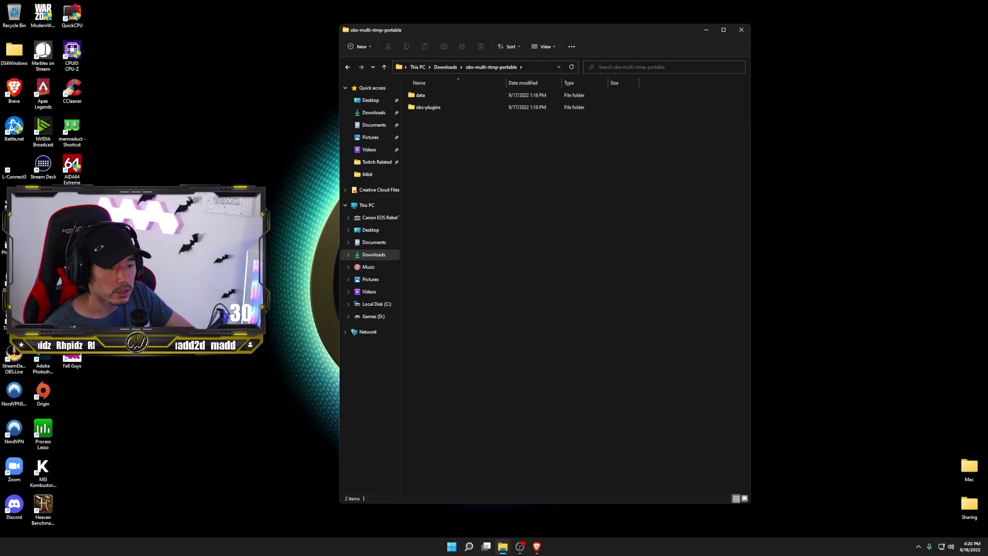
pyautogui.moveTo(562, 29); pyautogui.dragTo(765, 30)
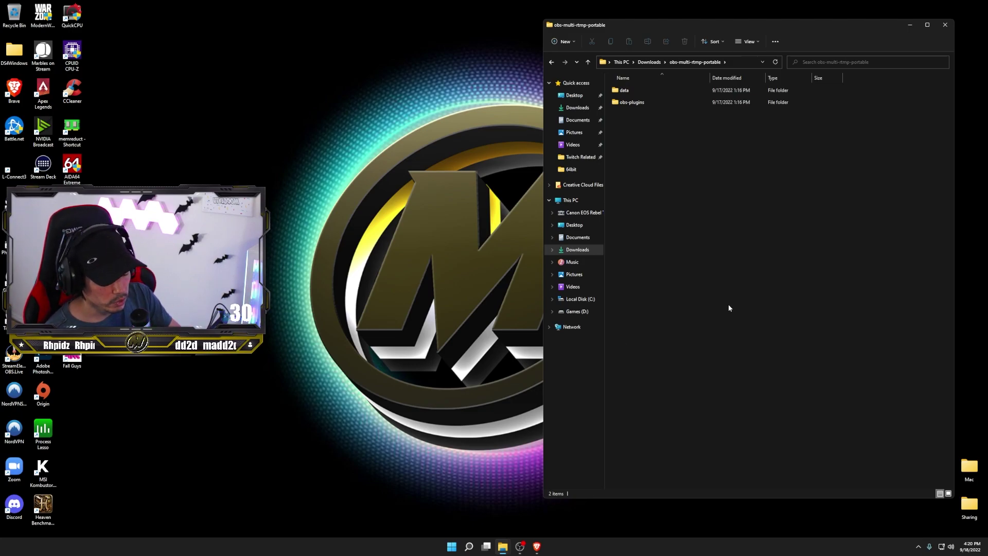
pyautogui.hotkey('ctrl', 'n')
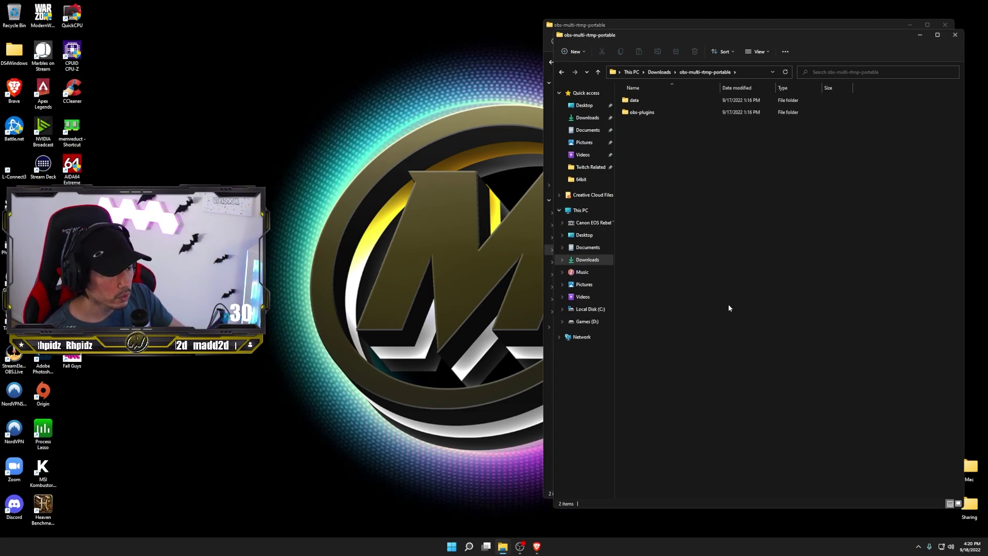
pyautogui.moveTo(656, 36); pyautogui.dragTo(231, 26)
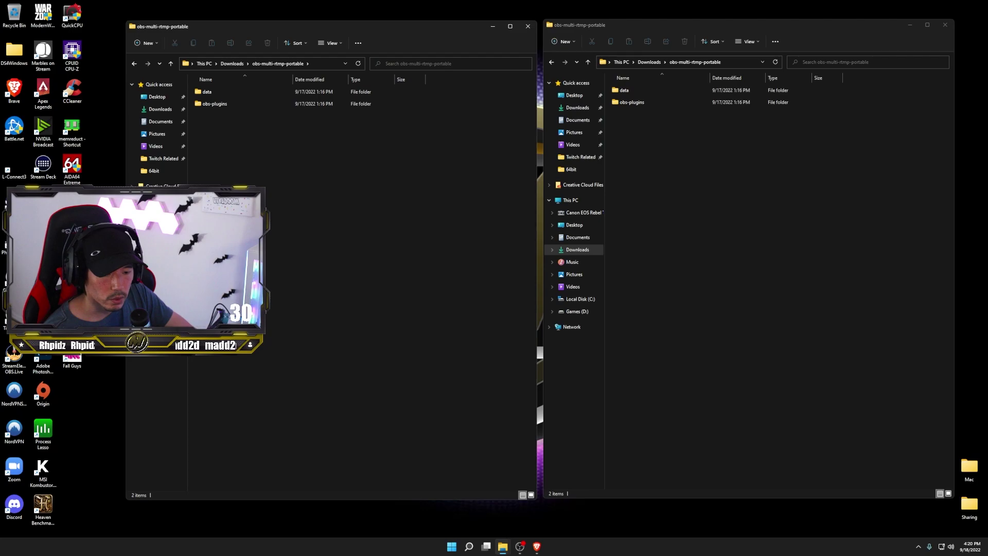
# Browse the left window to C:\Program Files\obs-studio.
pyautogui.click(153, 301)
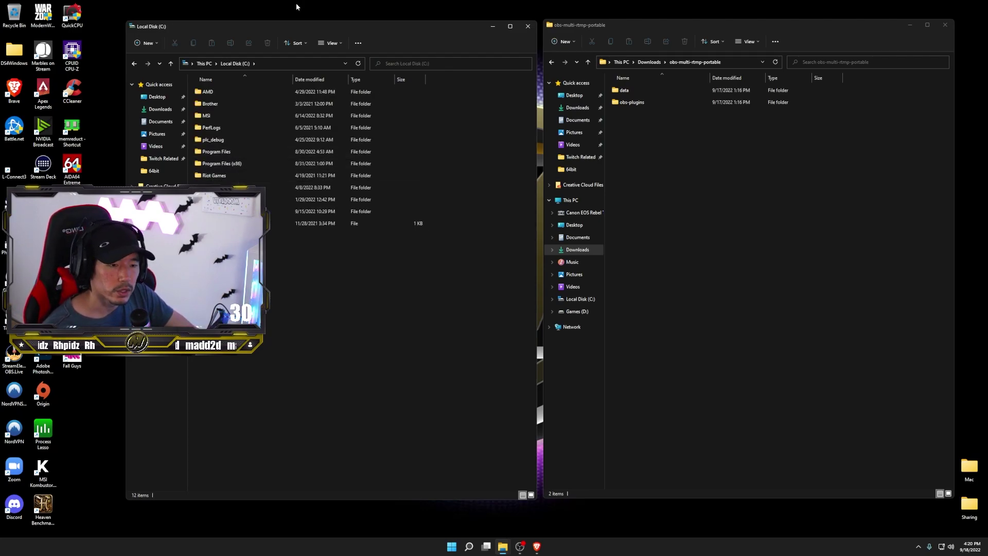
pyautogui.moveTo(299, 30); pyautogui.dragTo(446, 30)
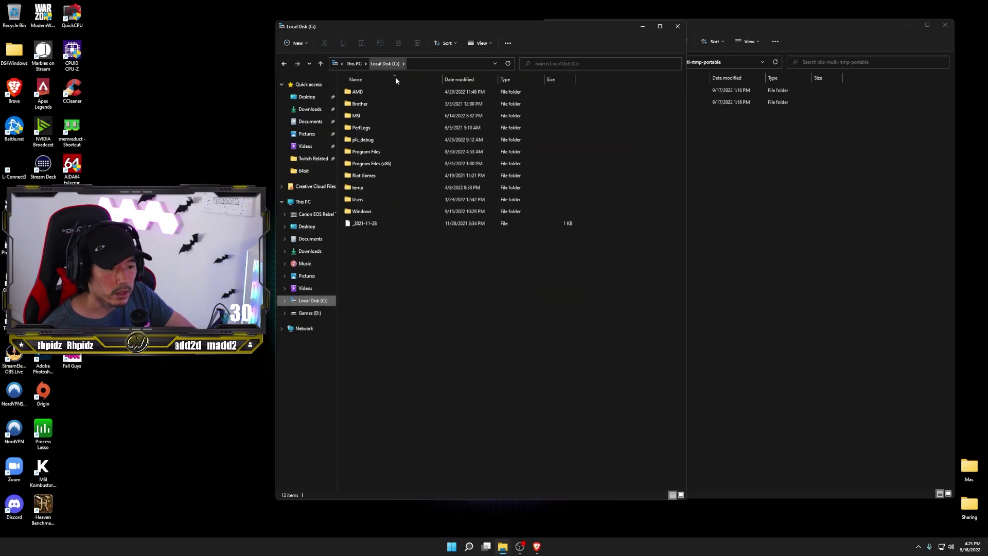
pyautogui.doubleClick(380, 152)
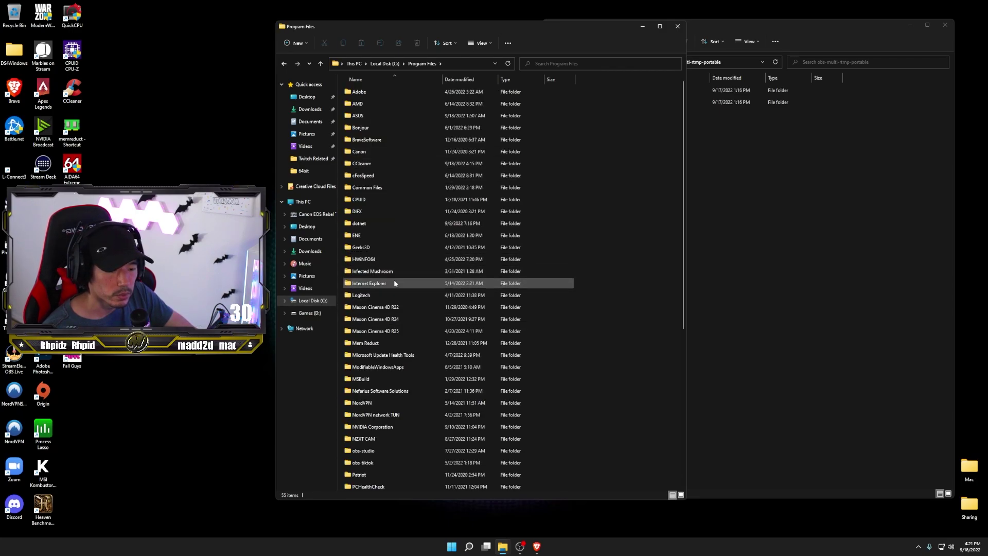
pyautogui.click(320, 63)
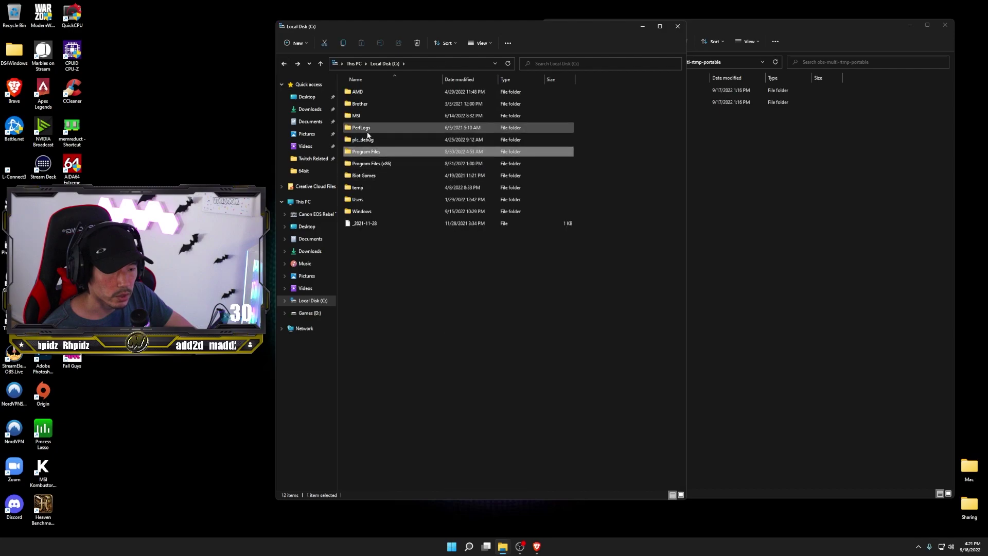
pyautogui.doubleClick(376, 152)
pyautogui.scroll(-7, 437, 308)
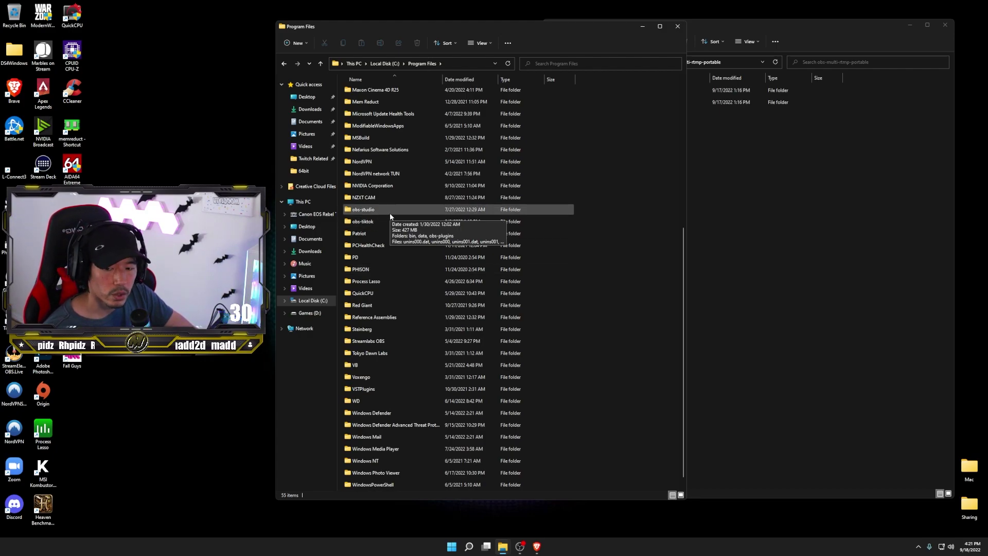
pyautogui.doubleClick(390, 213)
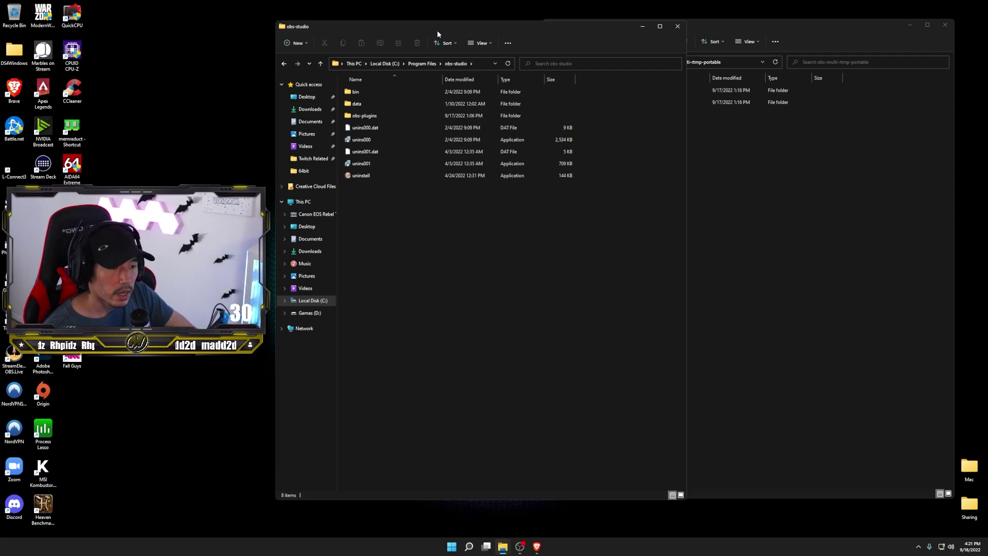
# Arrange the obs-studio and plugin windows so both are visible side by side.
pyautogui.moveTo(436, 29)
pyautogui.mouseDown()
pyautogui.moveTo(386, 28)
pyautogui.moveTo(440, 29)
pyautogui.mouseUp()
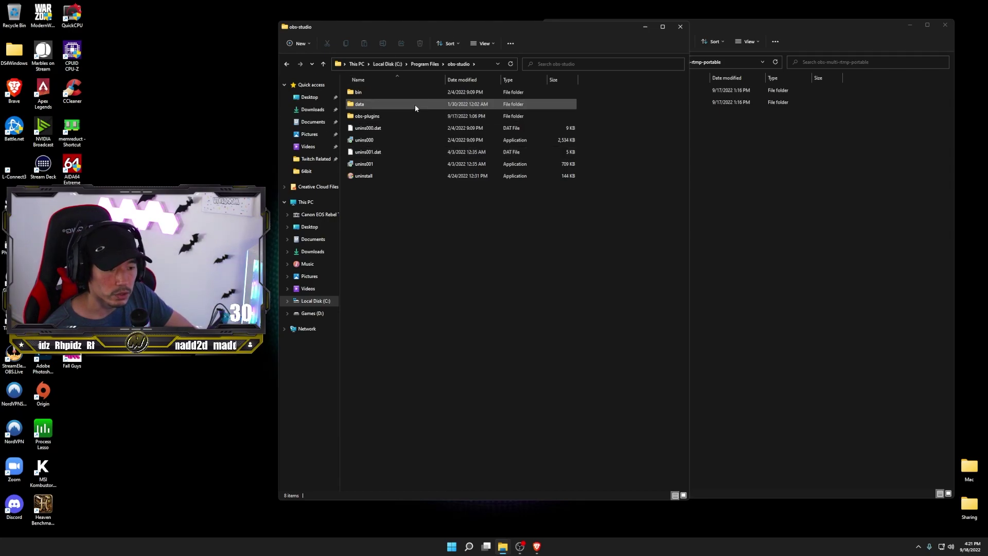
pyautogui.click(752, 27)
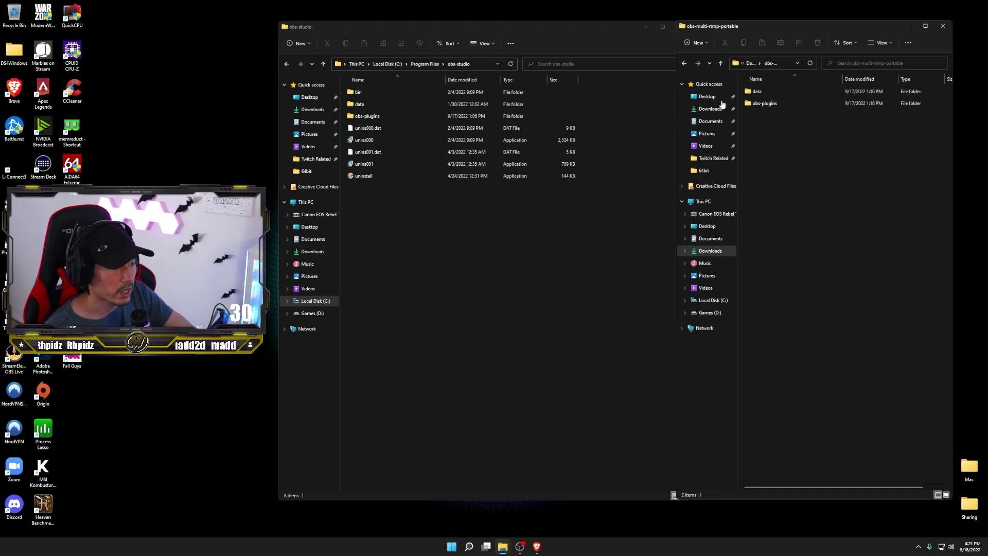
pyautogui.click(677, 182)
pyautogui.moveTo(689, 174); pyautogui.dragTo(670, 137)
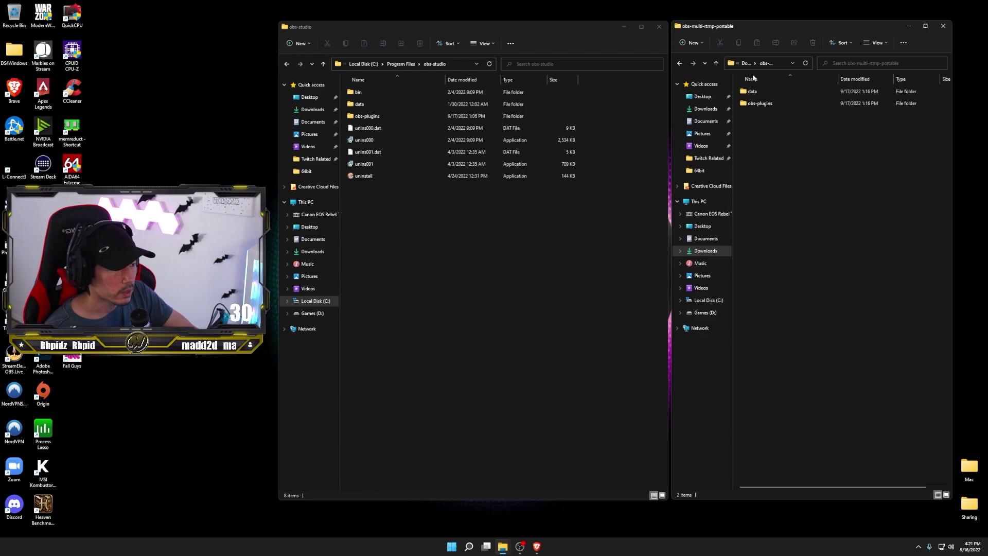
# Open data\obs-plugins in both the OBS install window and the plugin package window.
pyautogui.doubleClick(757, 93)
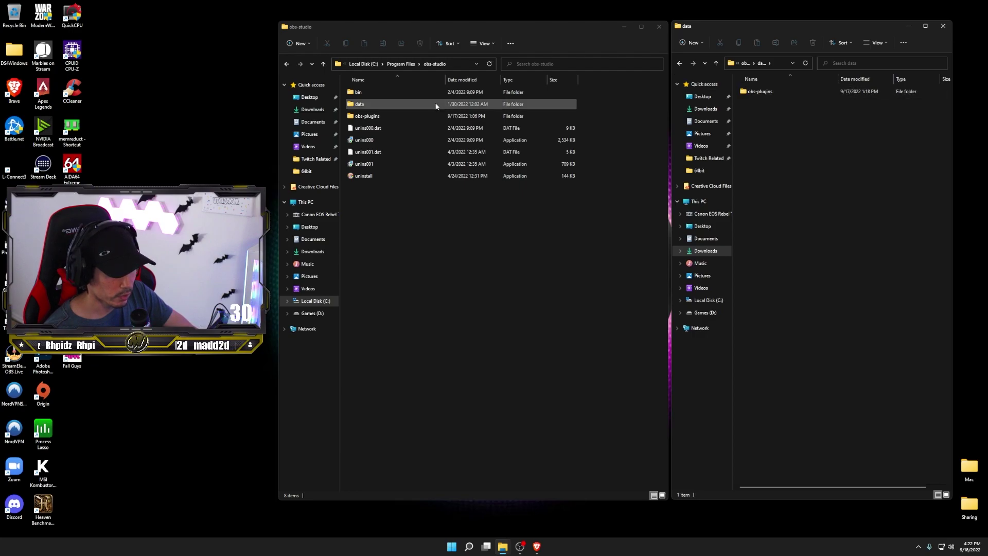
pyautogui.doubleClick(373, 103)
pyautogui.click(374, 105)
pyautogui.click(805, 115)
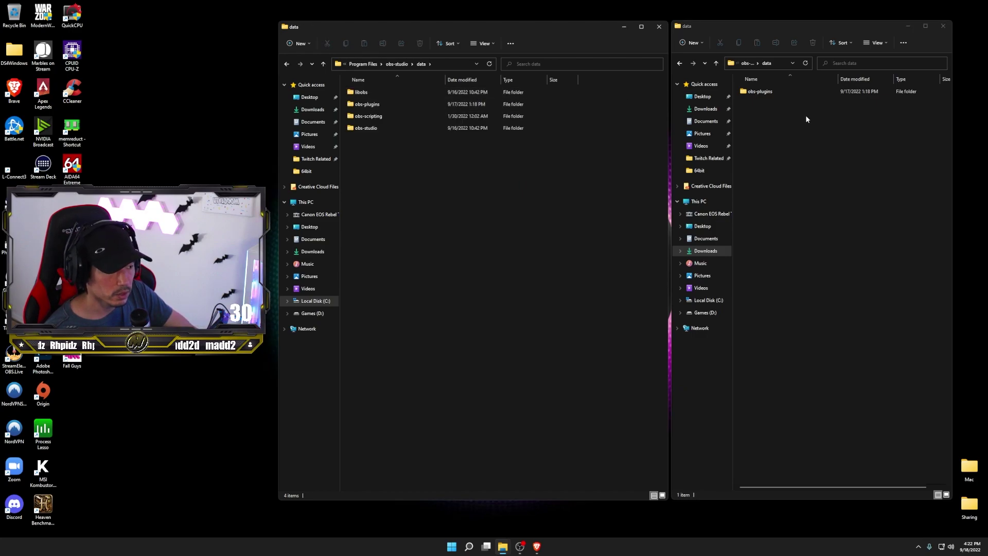
pyautogui.doubleClick(780, 92)
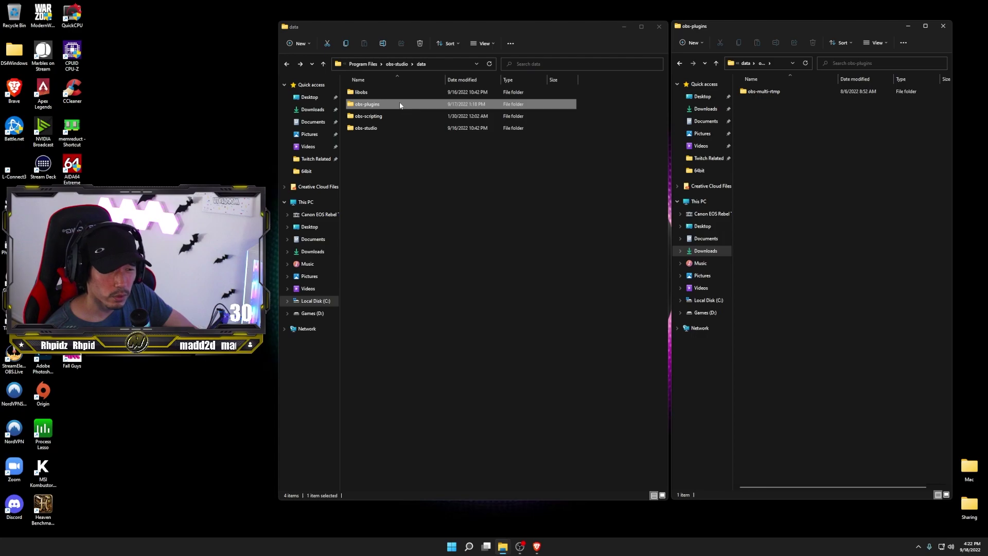
pyautogui.doubleClick(400, 105)
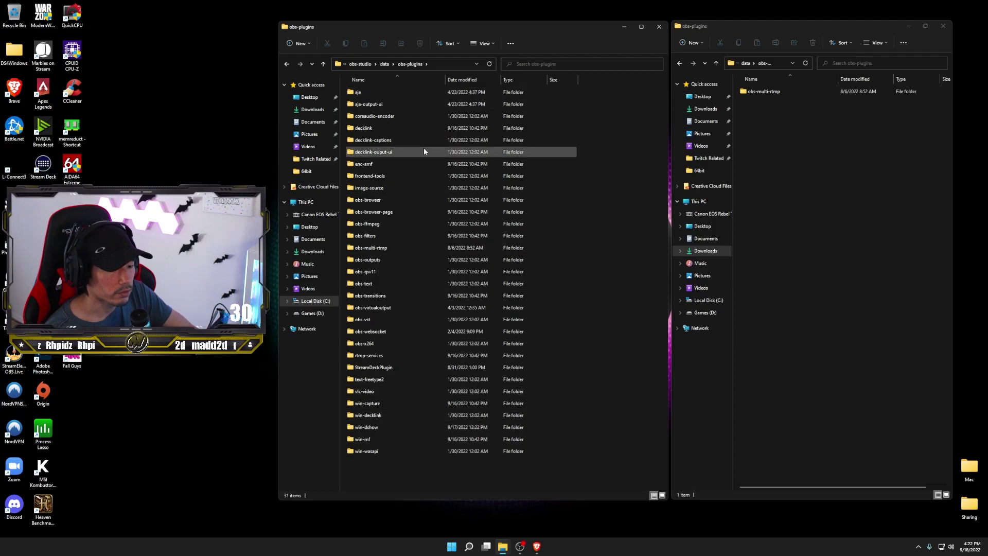
# Move the obs-multi-rtmp folder into OBS's data\obs-plugins, replacing existing files.
pyautogui.click(775, 94)
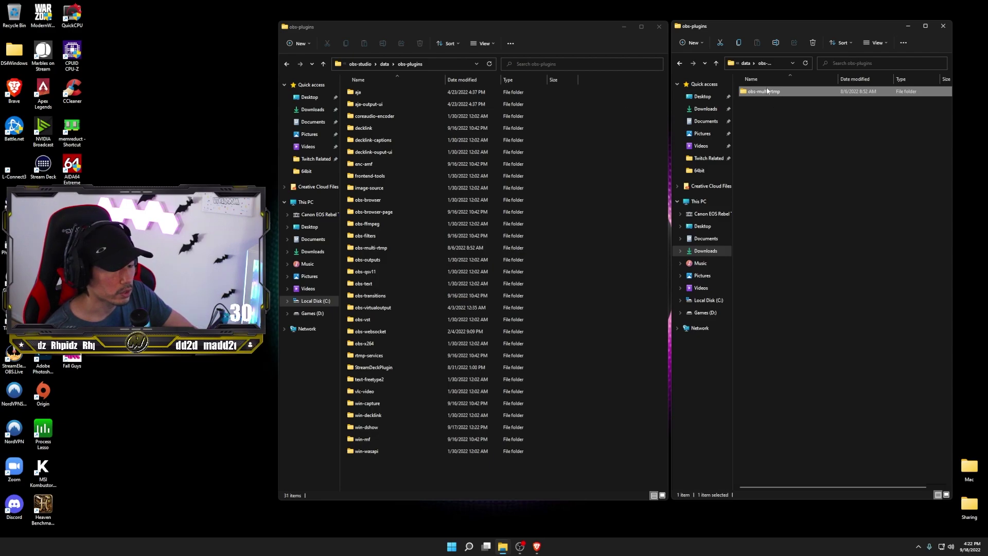
pyautogui.moveTo(766, 90); pyautogui.dragTo(410, 470)
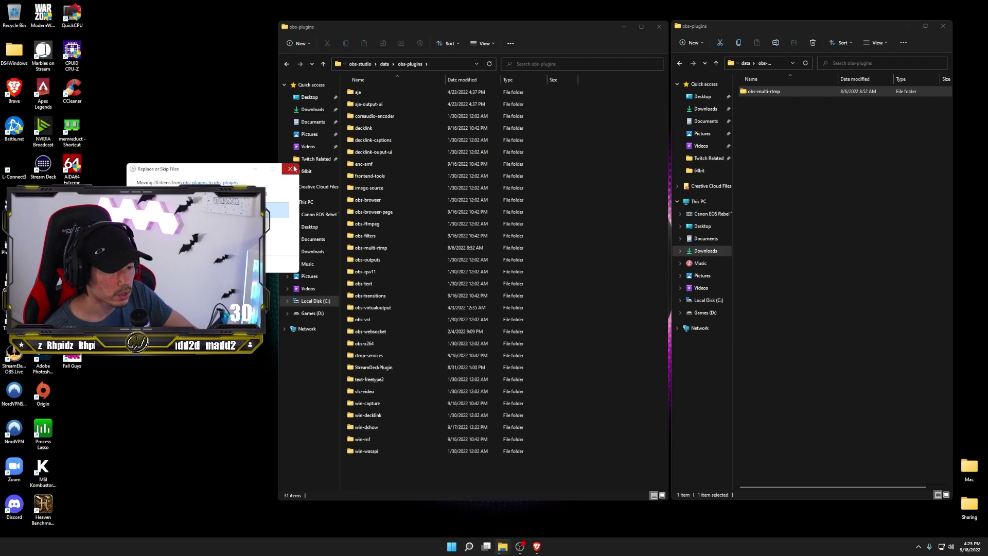
pyautogui.click(288, 170)
pyautogui.hotkey('alt', 'Up')
pyautogui.hotkey('alt', 'Up')
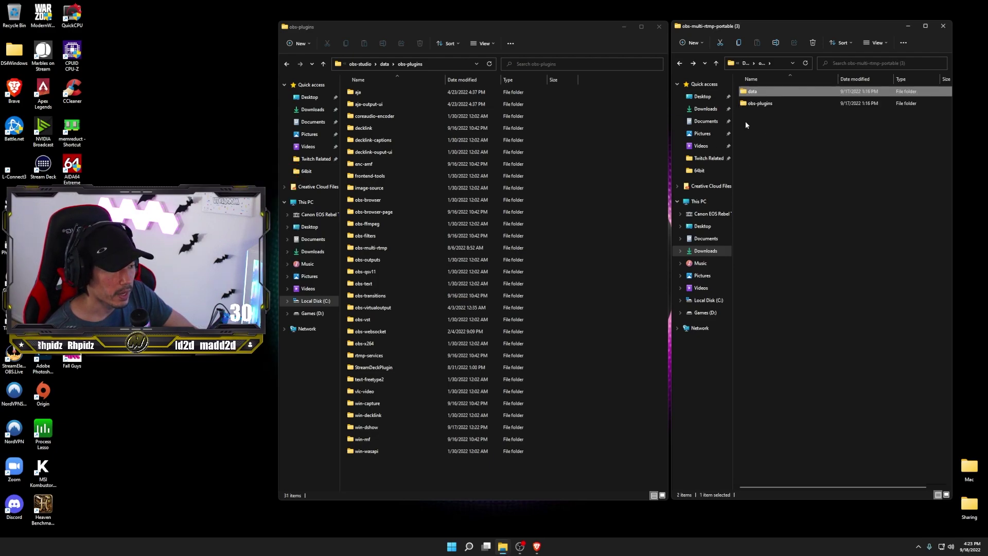
# Return the left window to obs-studio and open the plugin's obs-plugins folder containing 64bit.
pyautogui.click(776, 130)
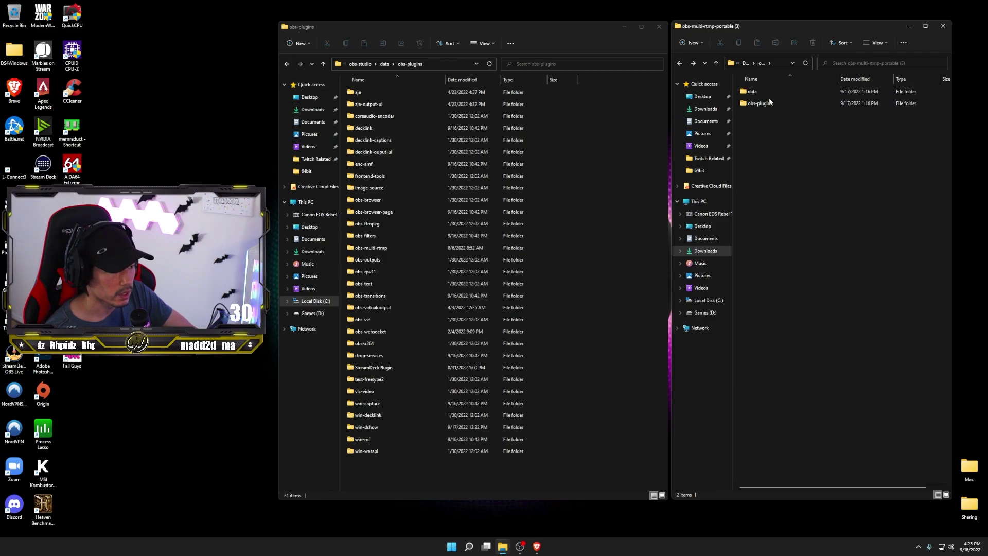
pyautogui.click(287, 64)
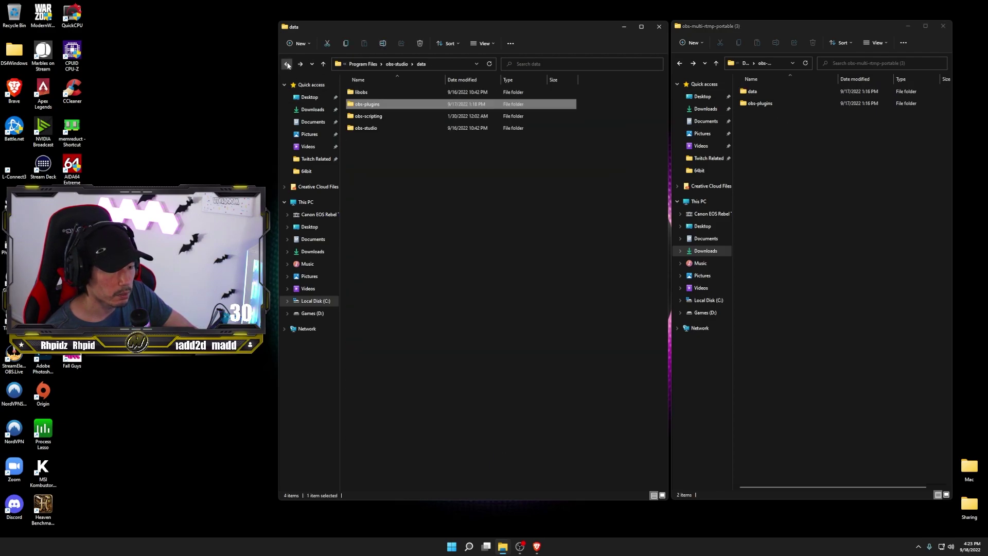
pyautogui.click(287, 65)
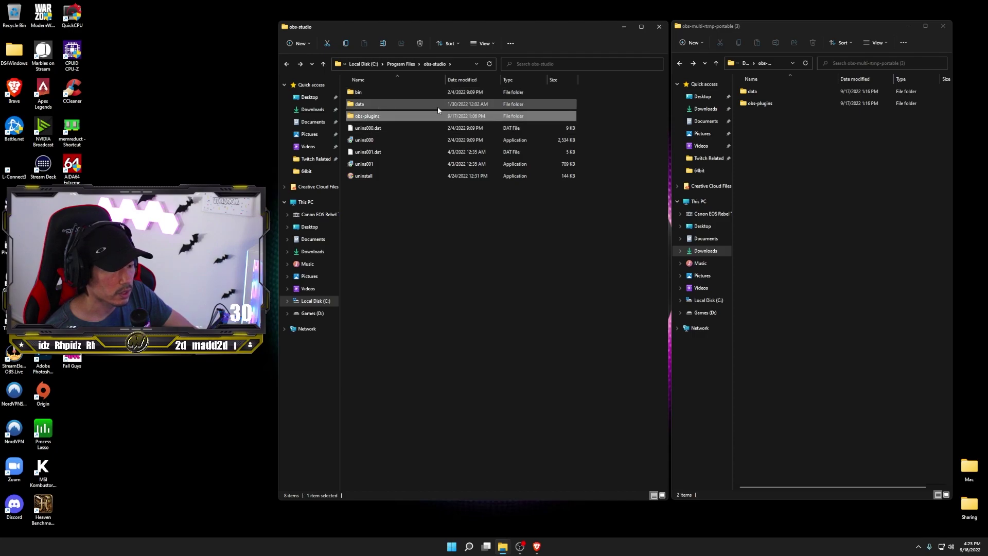
pyautogui.doubleClick(788, 106)
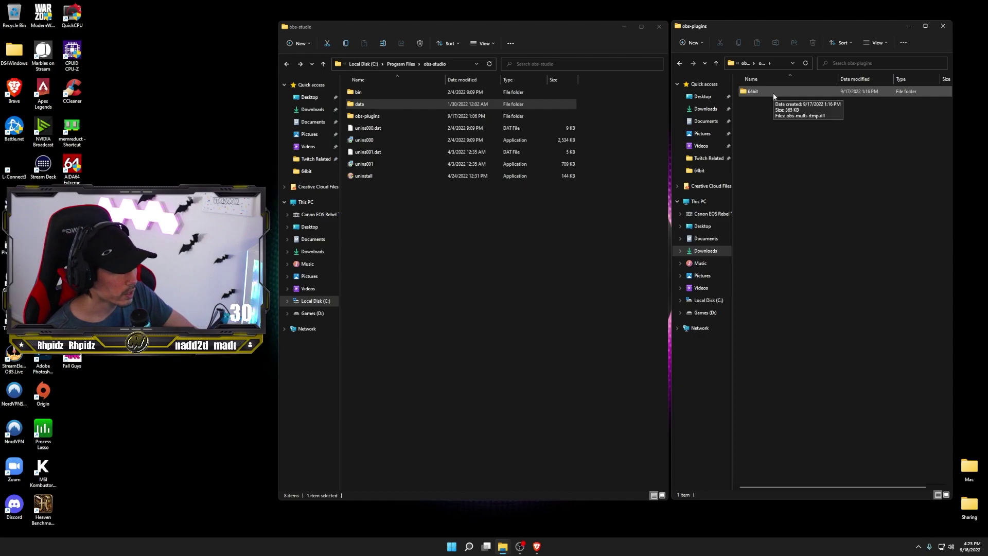
# Drag obs-multi-rtmp.dll into OBS's obs-plugins\64bit folder and dismiss the replace prompt.
pyautogui.doubleClick(381, 117)
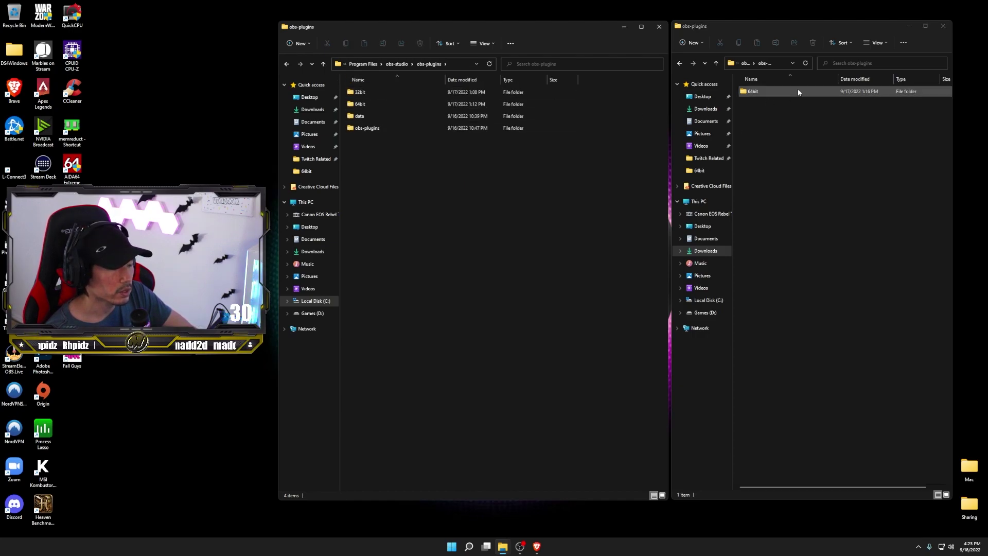
pyautogui.doubleClick(762, 91)
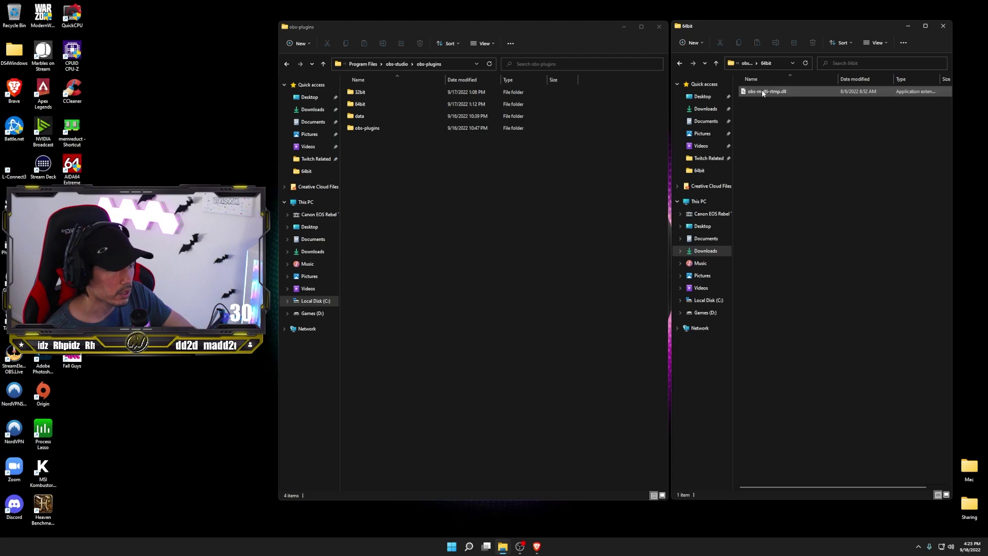
pyautogui.doubleClick(374, 103)
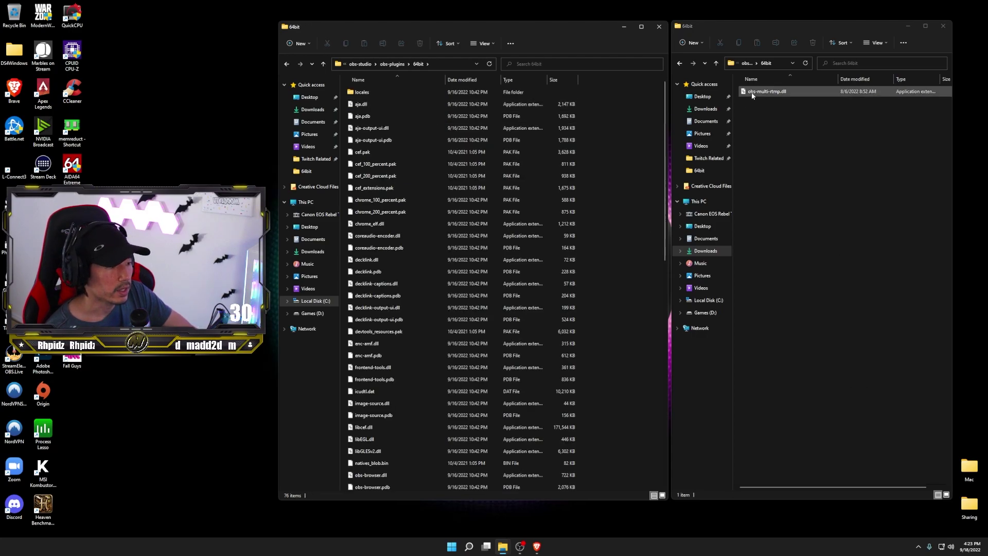
pyautogui.click(767, 95)
pyautogui.moveTo(786, 94); pyautogui.dragTo(431, 254)
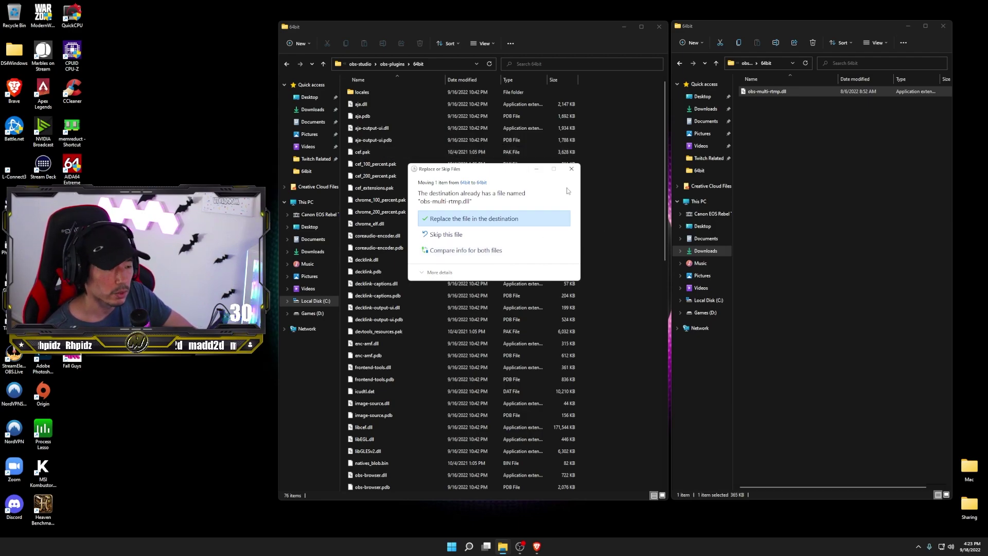
pyautogui.click(571, 174)
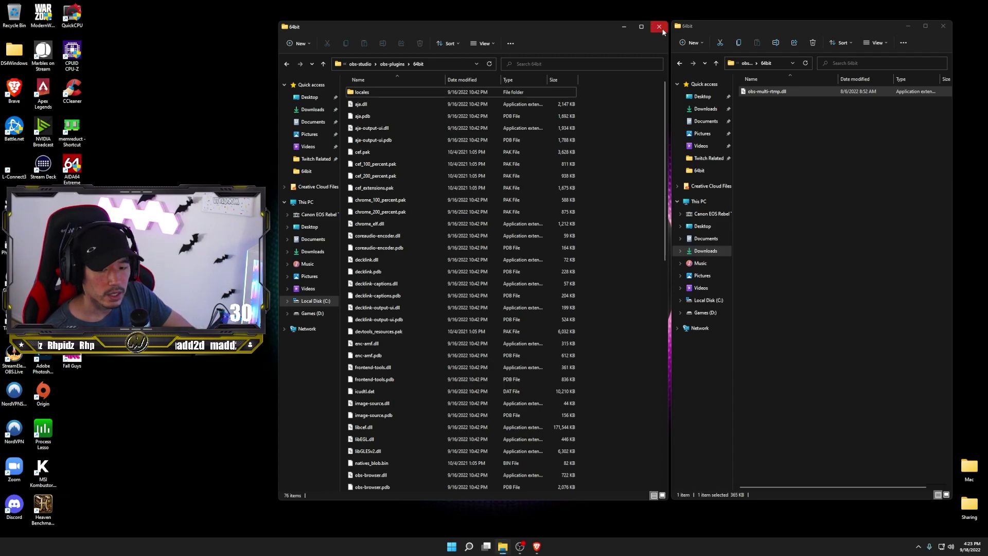
# Close both Explorer windows and return to OBS Studio.
pyautogui.click(662, 29)
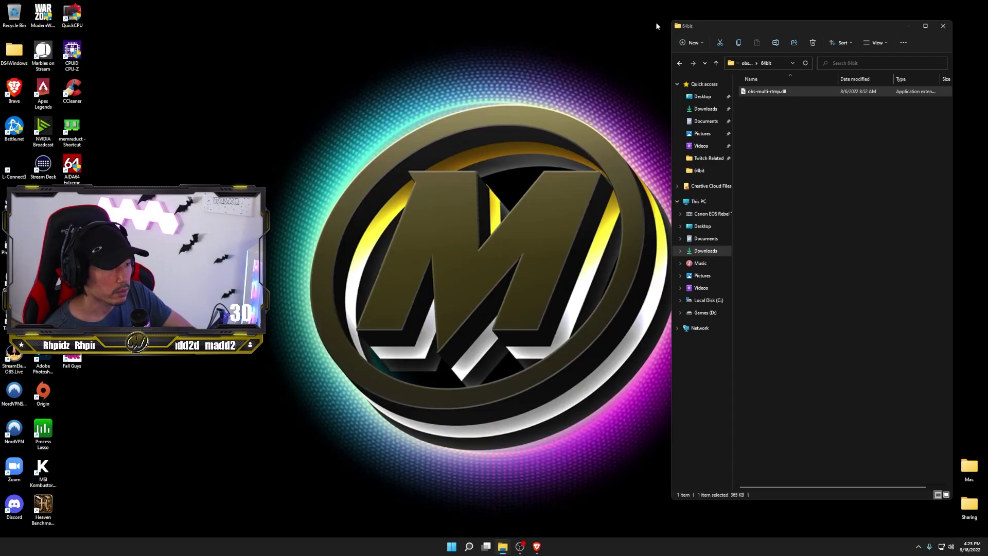
pyautogui.click(947, 27)
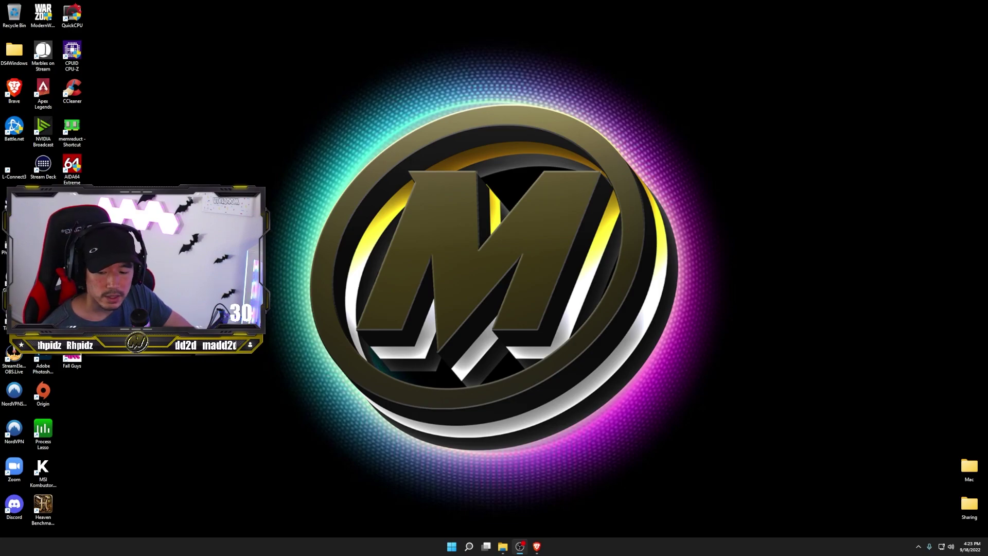
pyautogui.hotkey('alt', 'Tab')
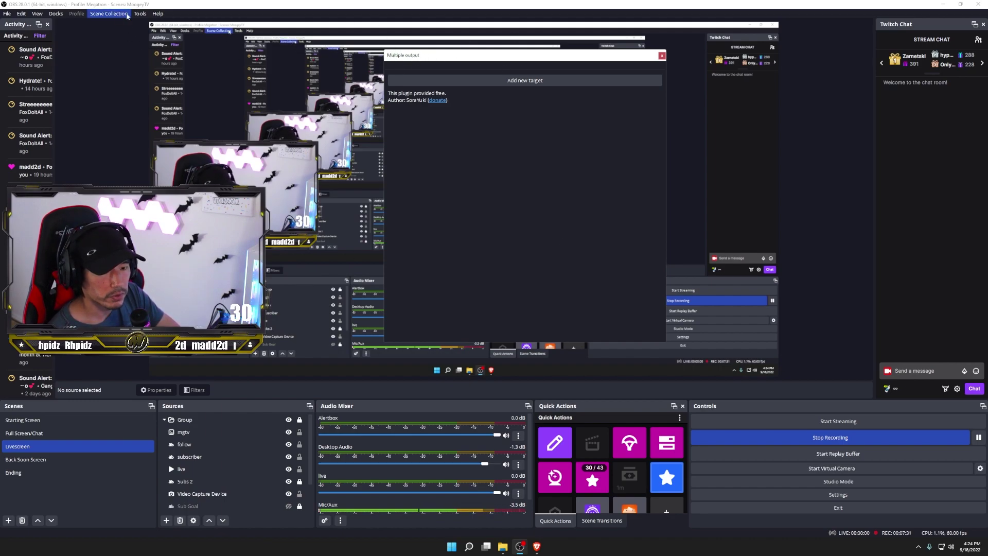
pyautogui.click(61, 15)
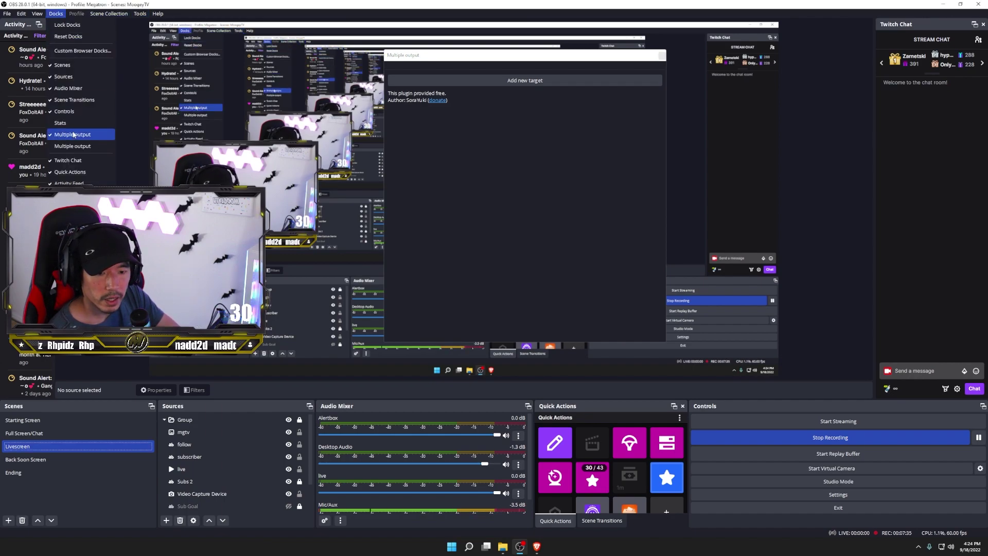
pyautogui.click(78, 134)
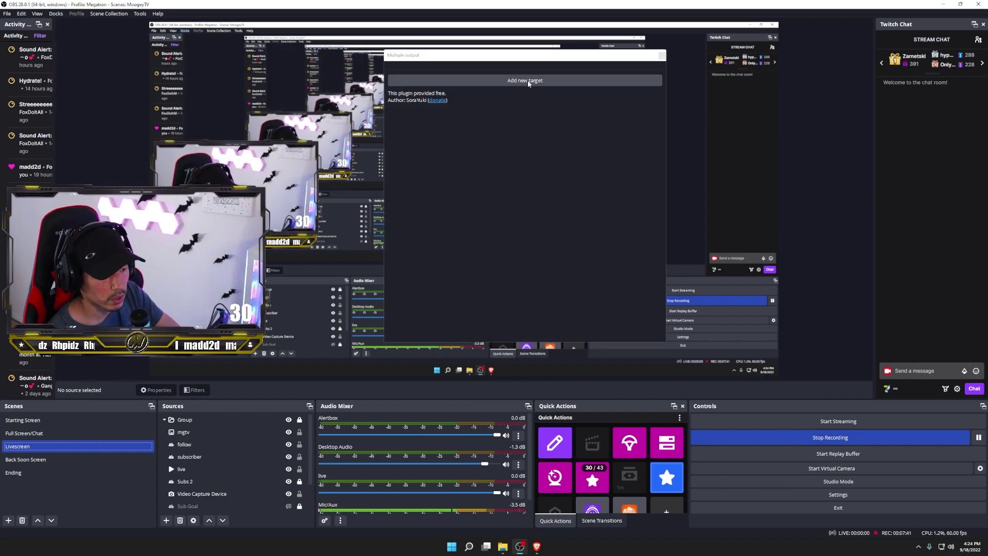
pyautogui.click(835, 497)
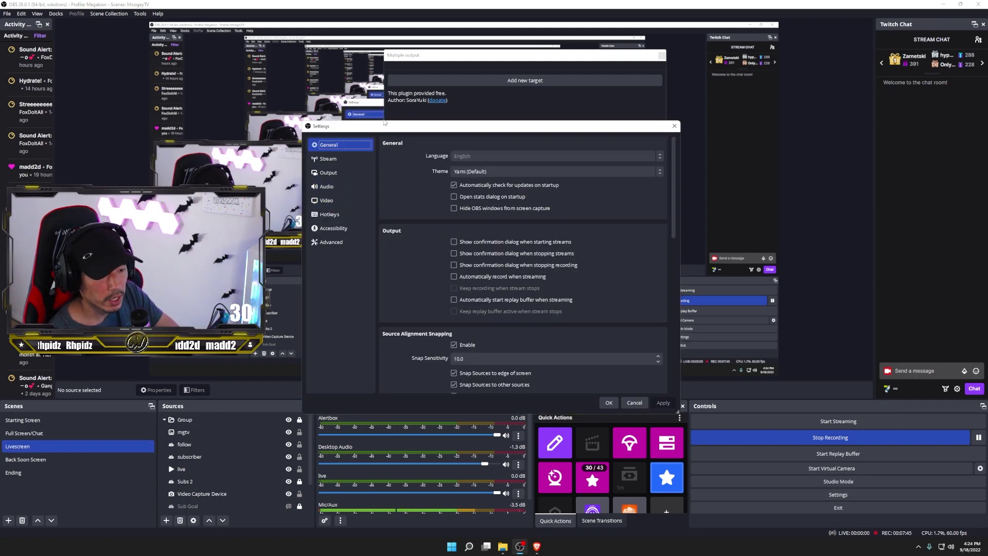
pyautogui.moveTo(384, 129); pyautogui.dragTo(411, 103)
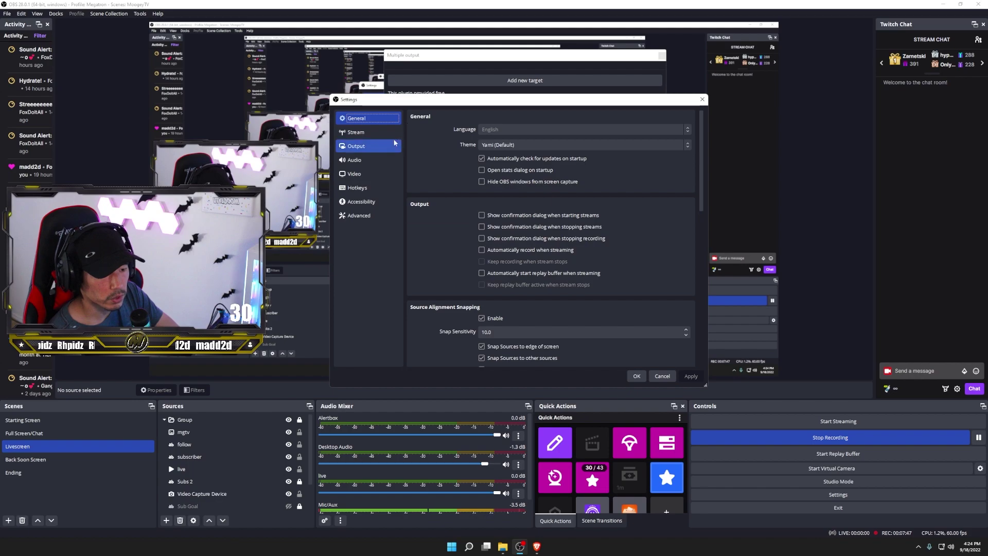
pyautogui.click(378, 135)
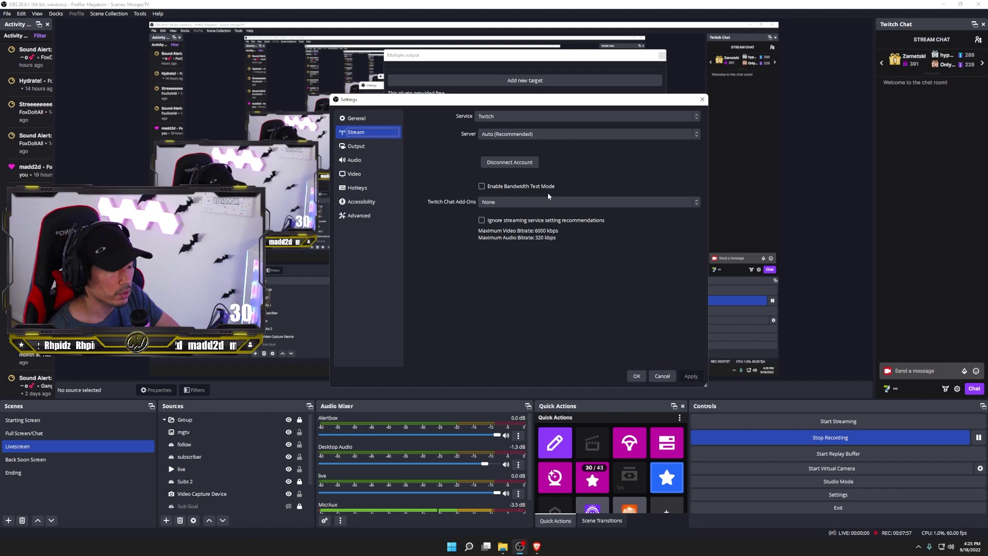
pyautogui.click(636, 376)
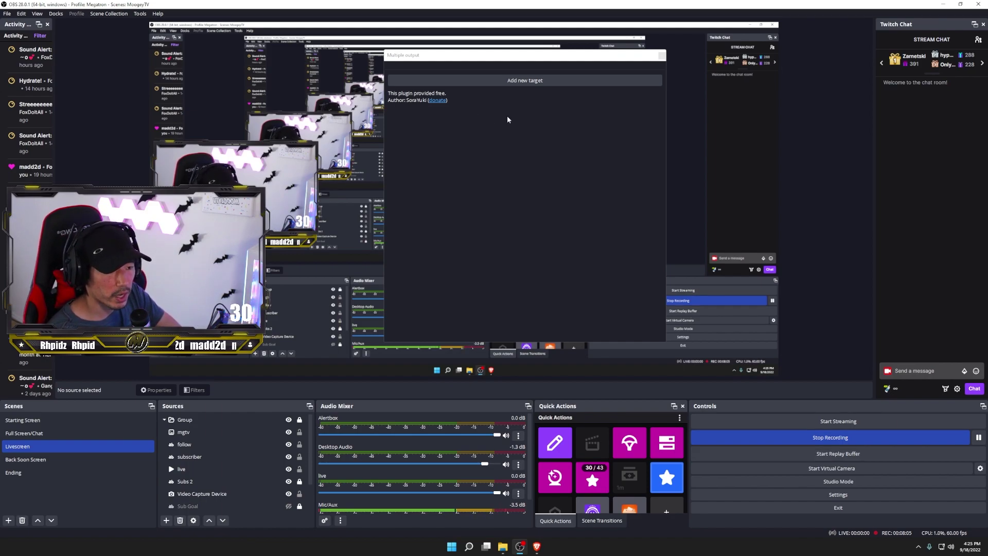
# Add a new output target named TikTok, leaving the RTMP Server and Key fields empty.
pyautogui.click(547, 84)
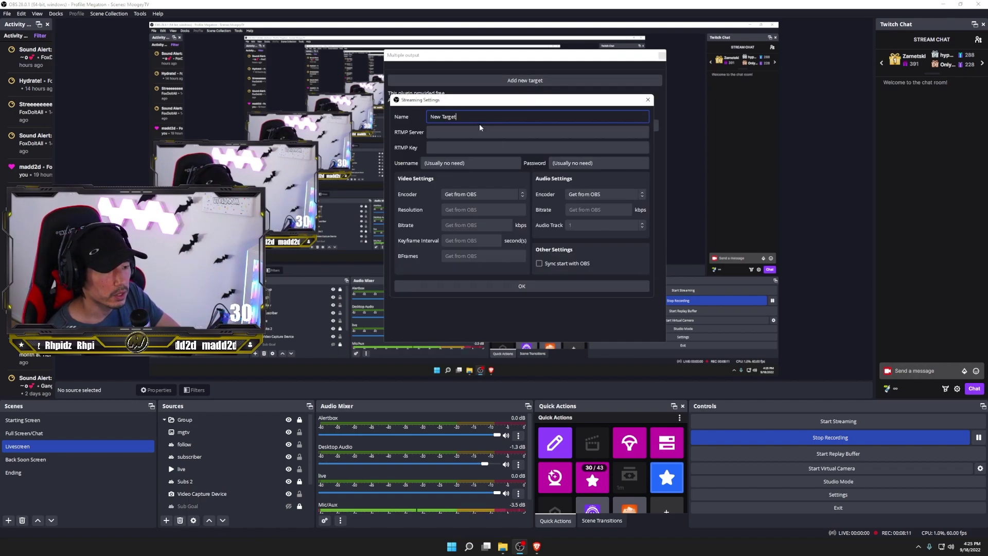
pyautogui.moveTo(463, 117); pyautogui.dragTo(410, 103)
pyautogui.write('TikTok')
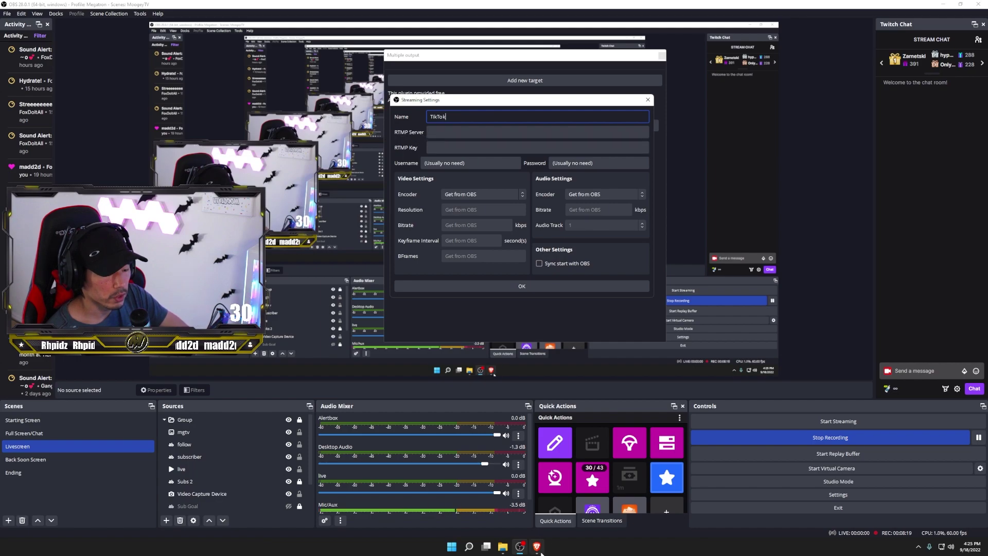
pyautogui.click(536, 547)
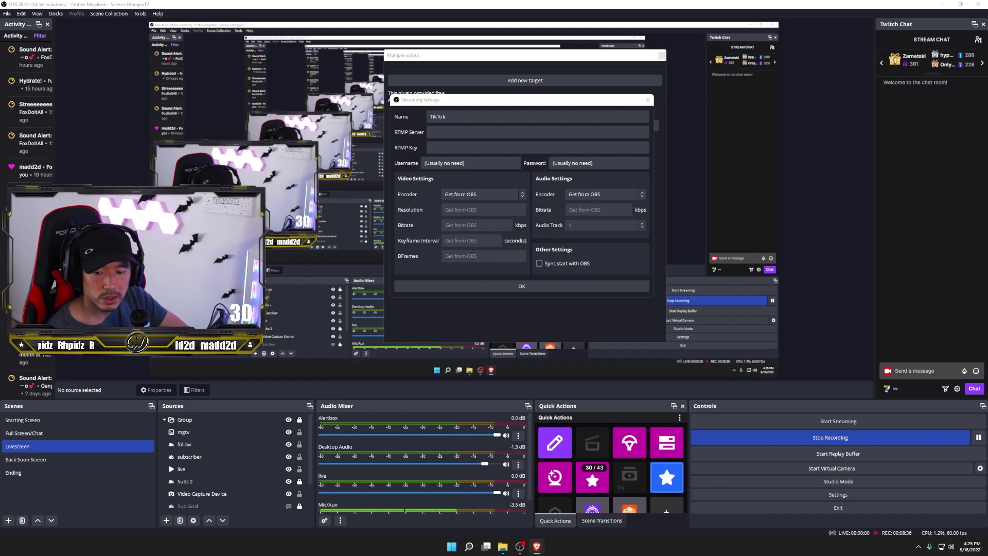
pyautogui.click(588, 147)
pyautogui.hotkey('shift', 'Tab')
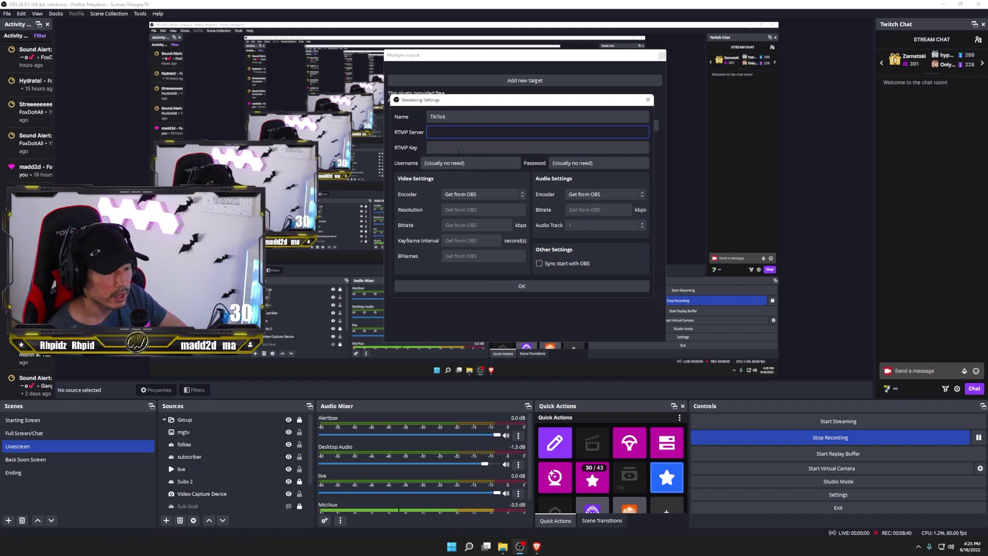
pyautogui.click(515, 147)
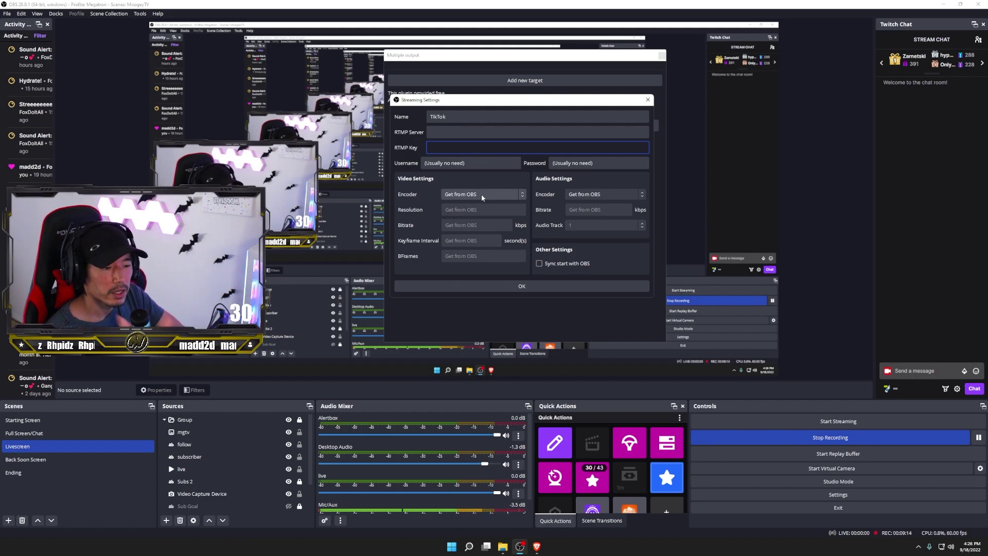
# Set TikTok to NVIDIA NVENC H.264, 1280x720, 3500 kbps, keyframe interval 2, and save.
pyautogui.click(508, 193)
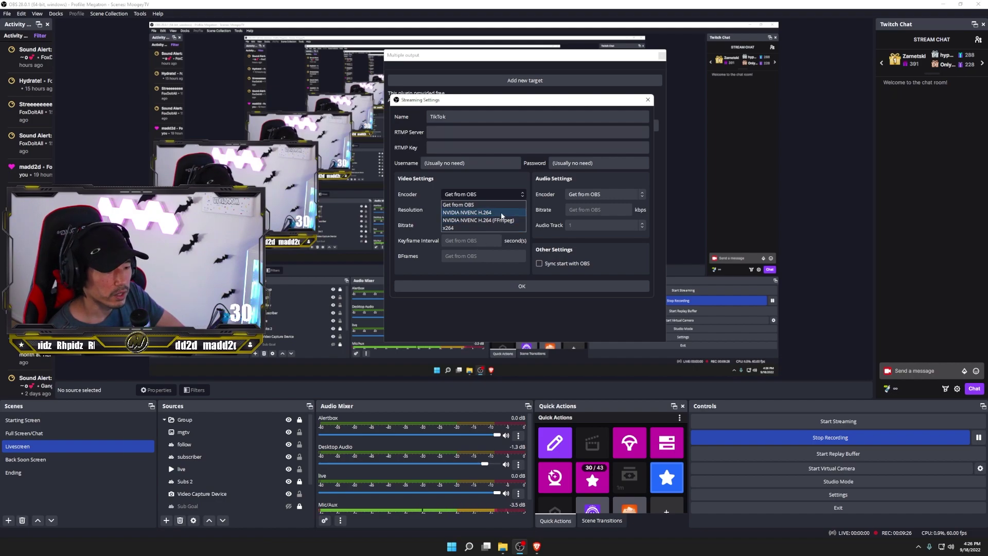
pyautogui.click(503, 216)
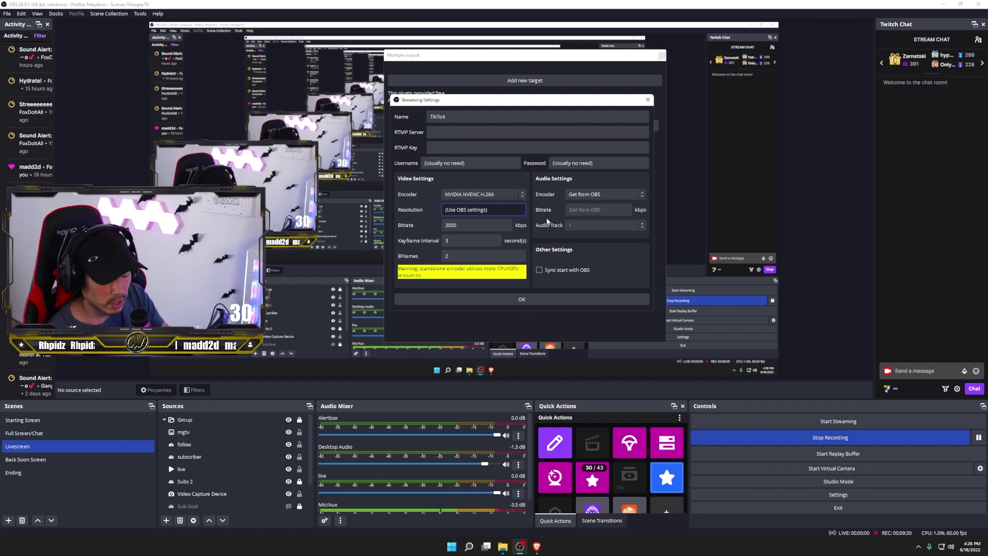
pyautogui.write('1280x720')
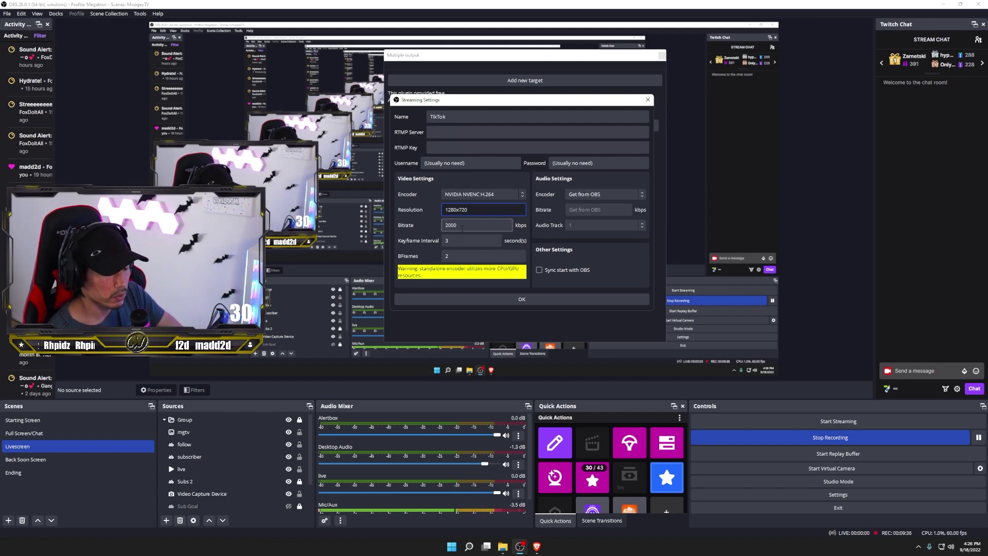
pyautogui.press('Tab')
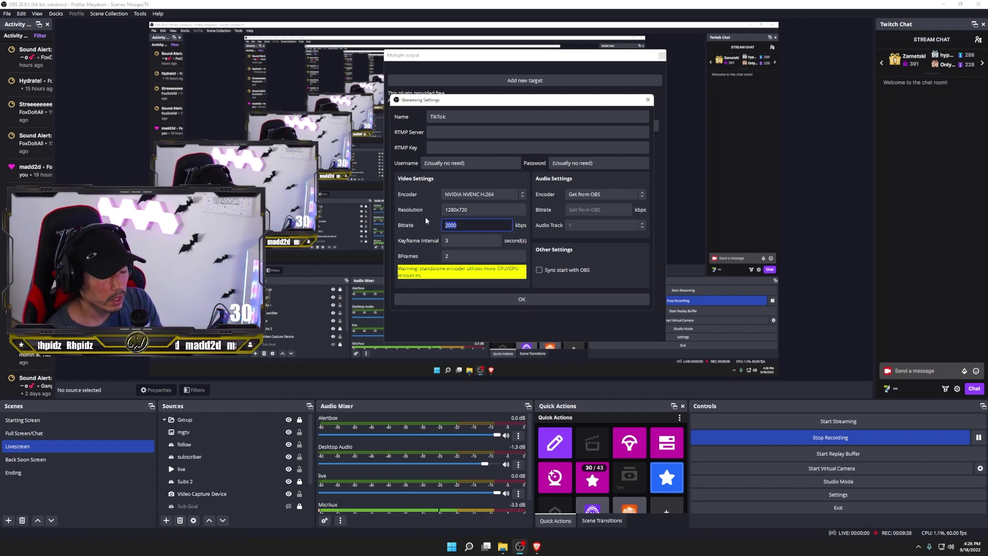
pyautogui.write('3500')
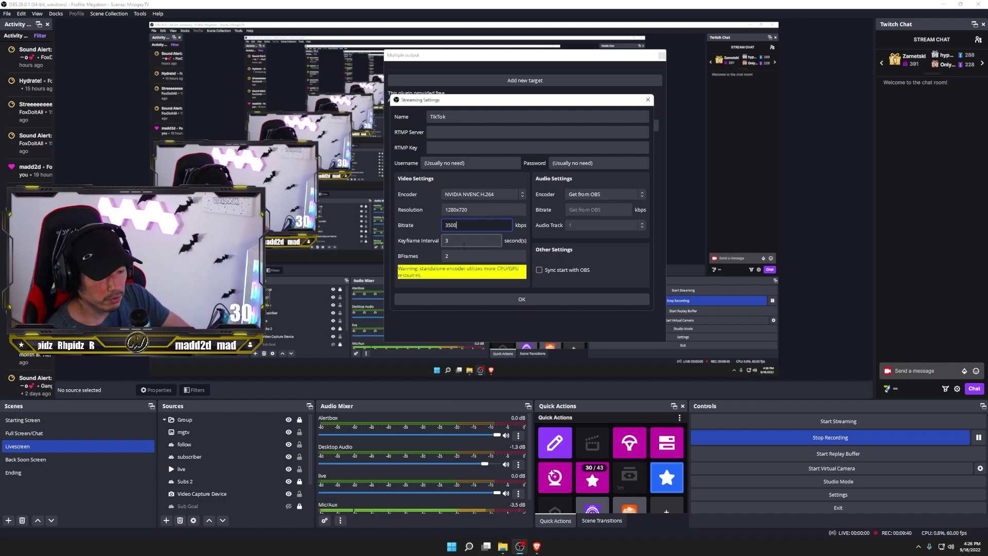
pyautogui.click(462, 235)
pyautogui.write('2')
pyautogui.click(461, 256)
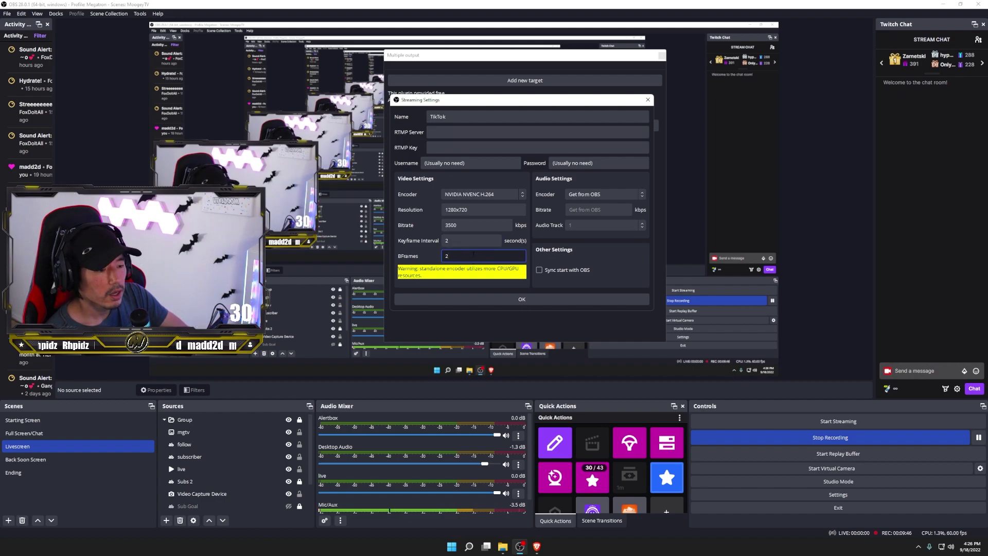
pyautogui.click(517, 304)
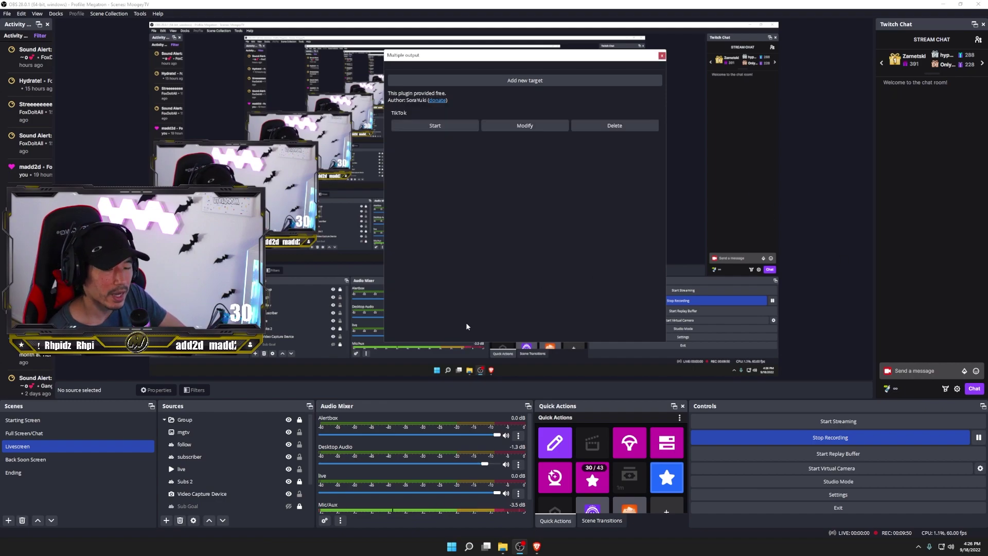
# Create a target named Facebook Gaming, pass through its RTMP fields, and save it.
pyautogui.click(545, 85)
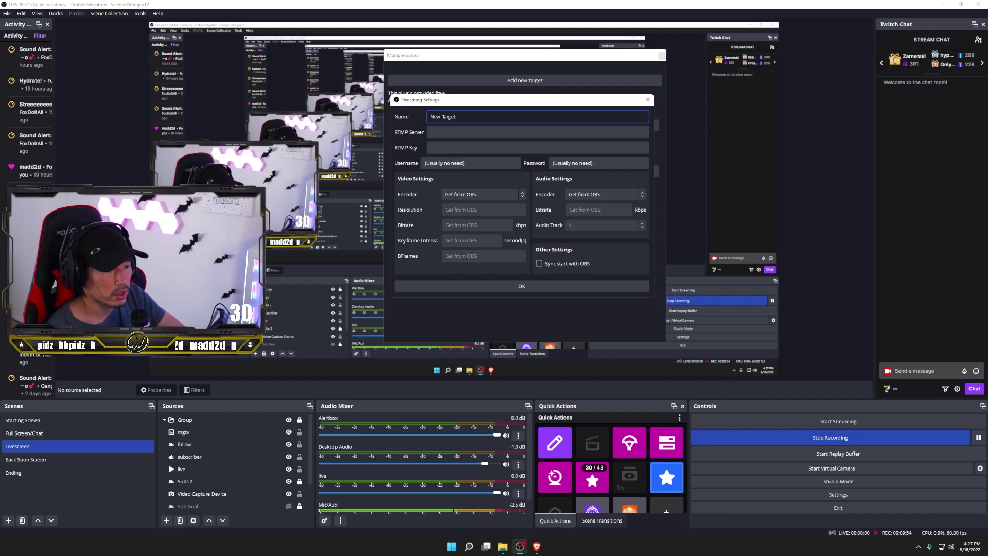
pyautogui.hotkey('ctrl', 'a')
pyautogui.write('F')
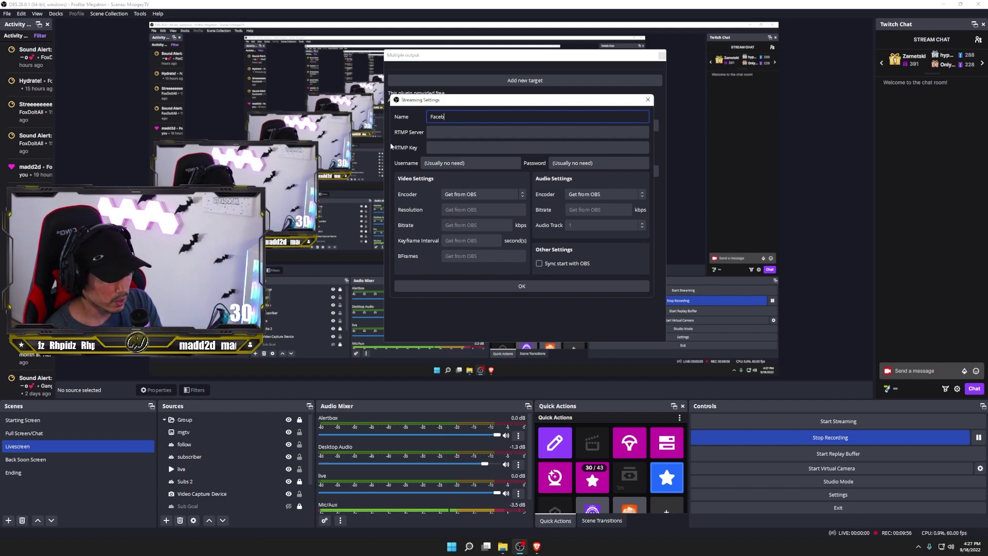
pyautogui.write('acebook Gaming')
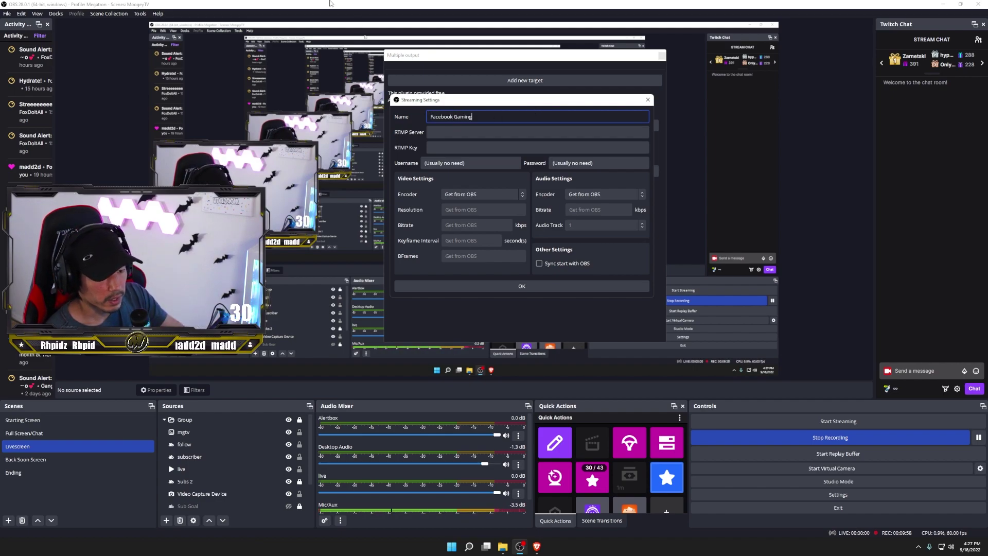
pyautogui.click(482, 138)
pyautogui.click(471, 146)
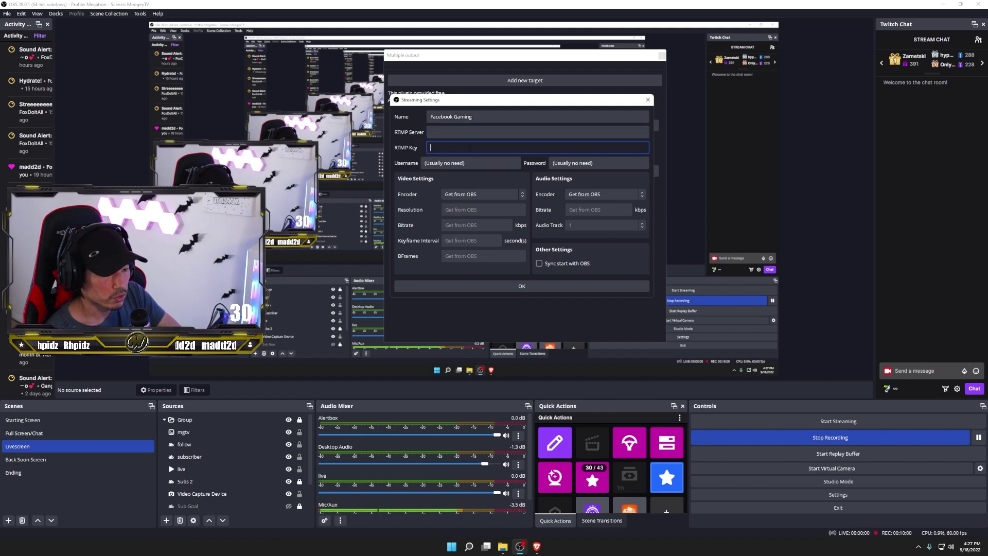
pyautogui.click(544, 287)
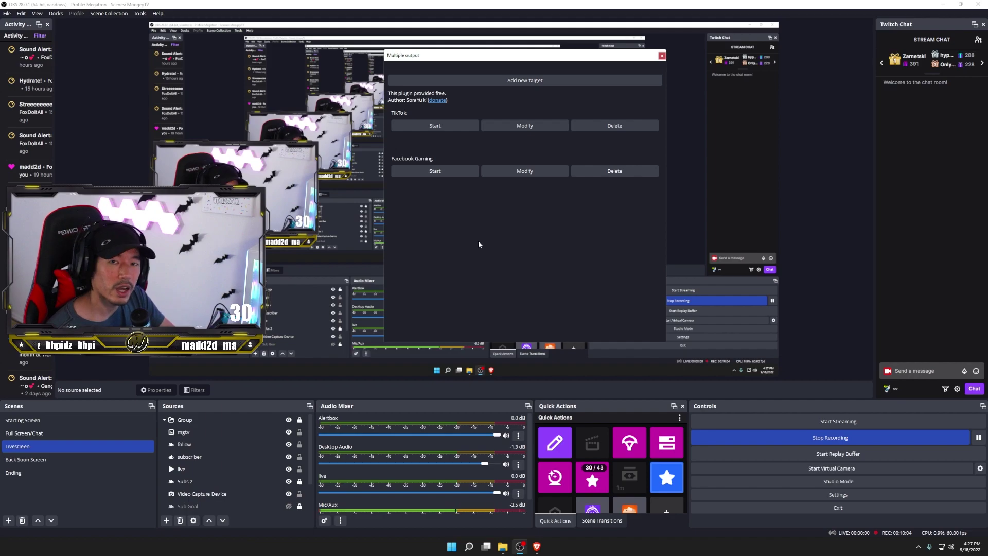